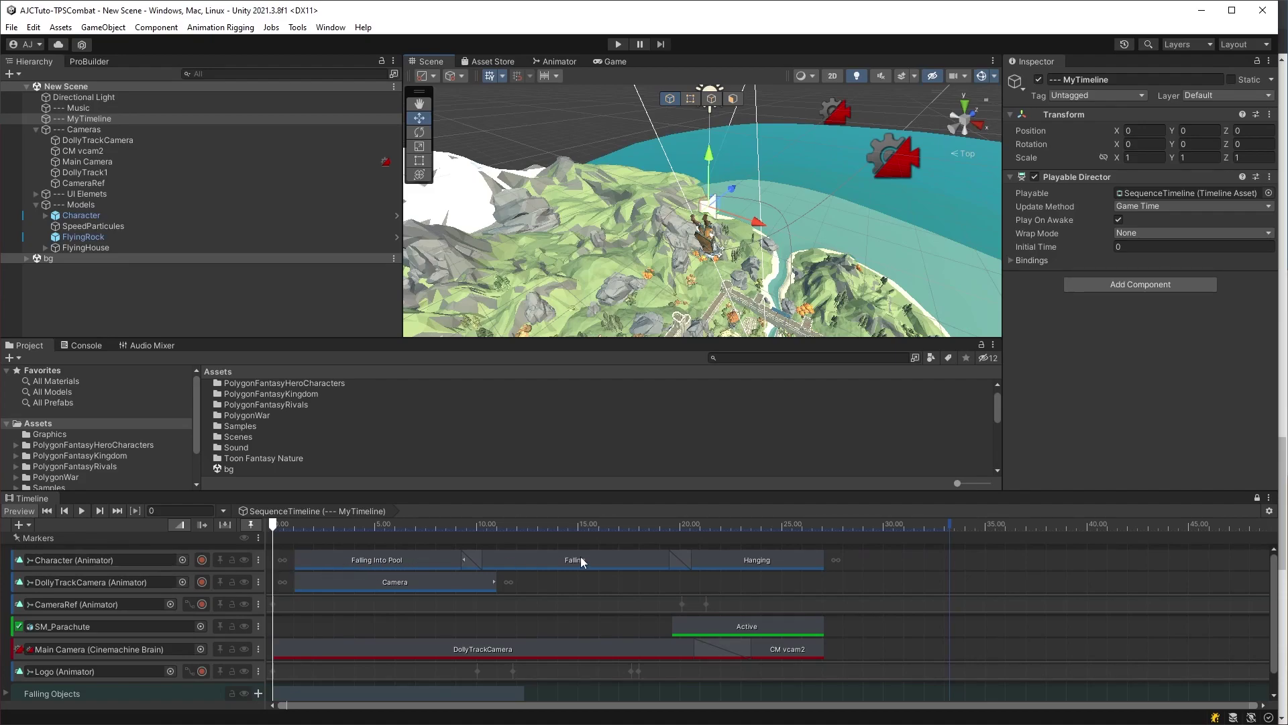
{"action": "left_click", "coordinate": [1270, 513]}
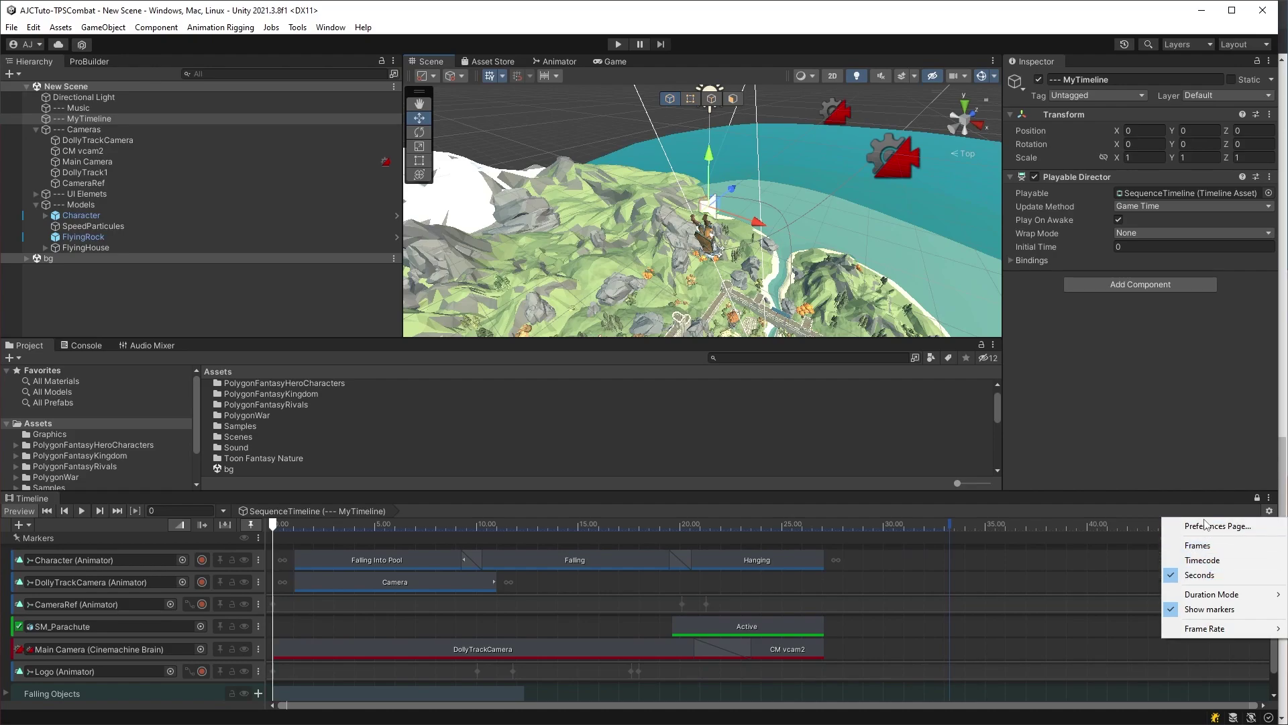
{"action": "left_click", "coordinate": [1189, 505]}
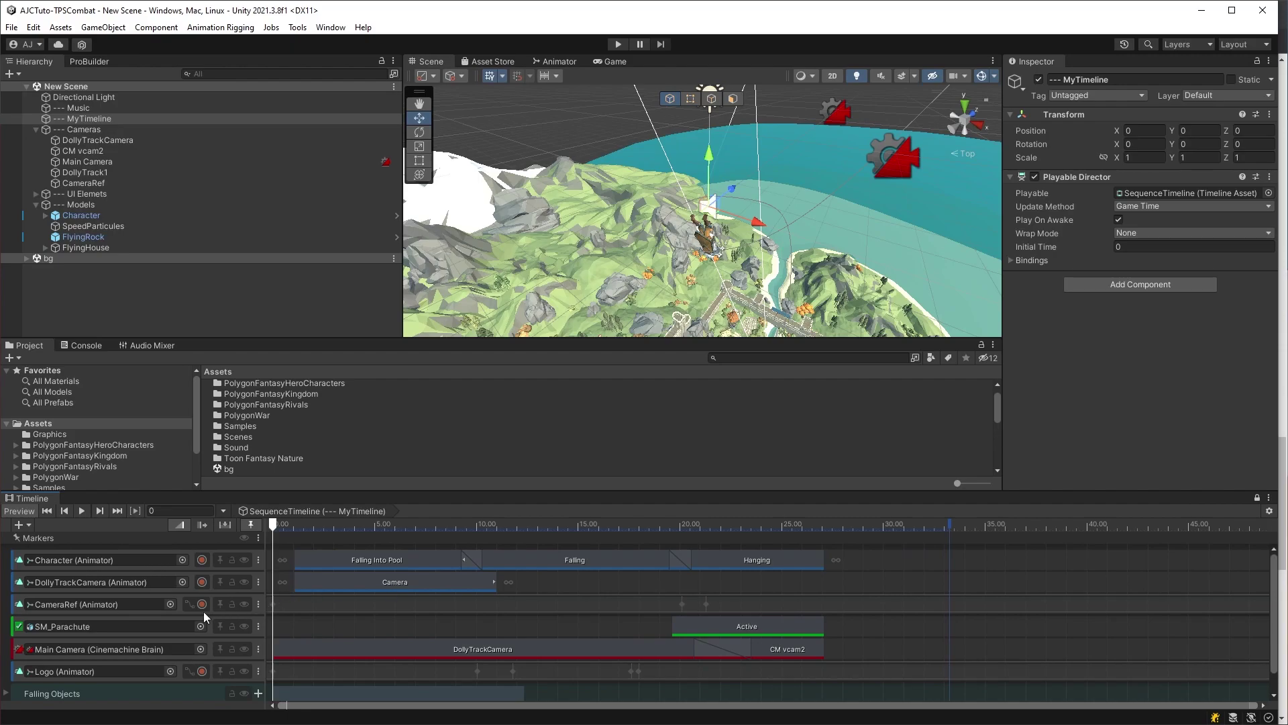
{"action": "left_click", "coordinate": [286, 626]}
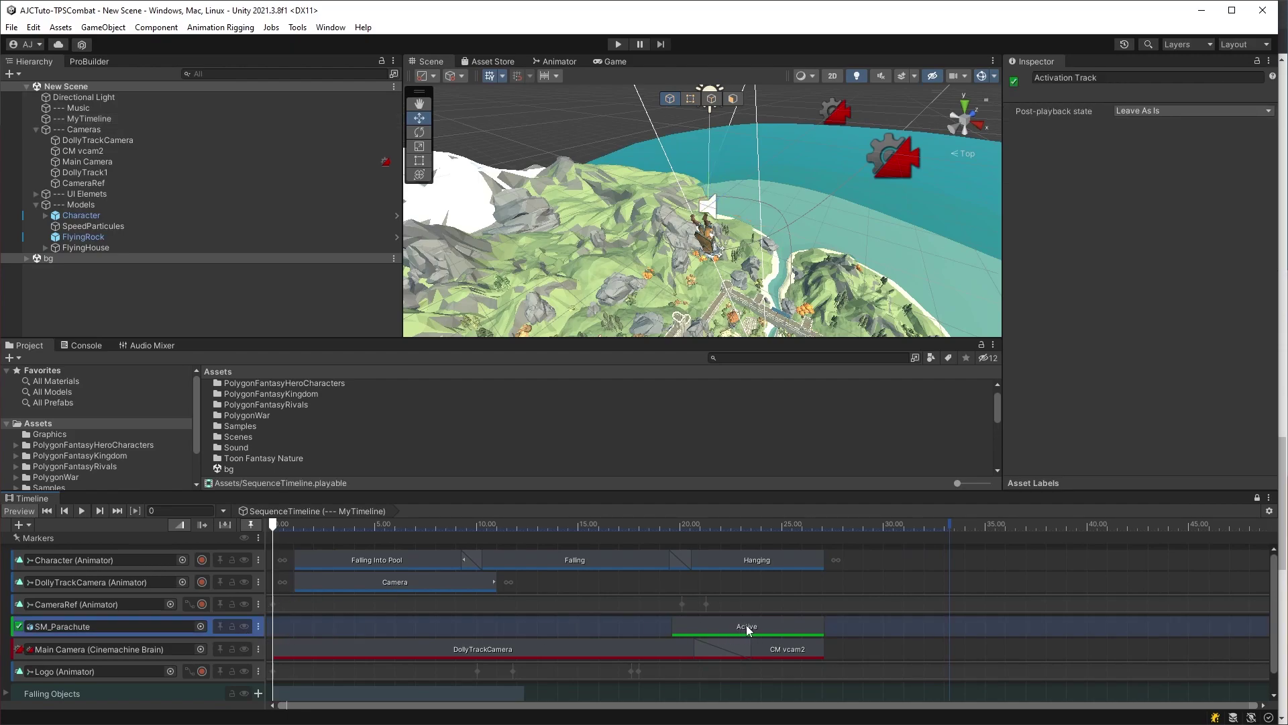
{"action": "left_click", "coordinate": [876, 566]}
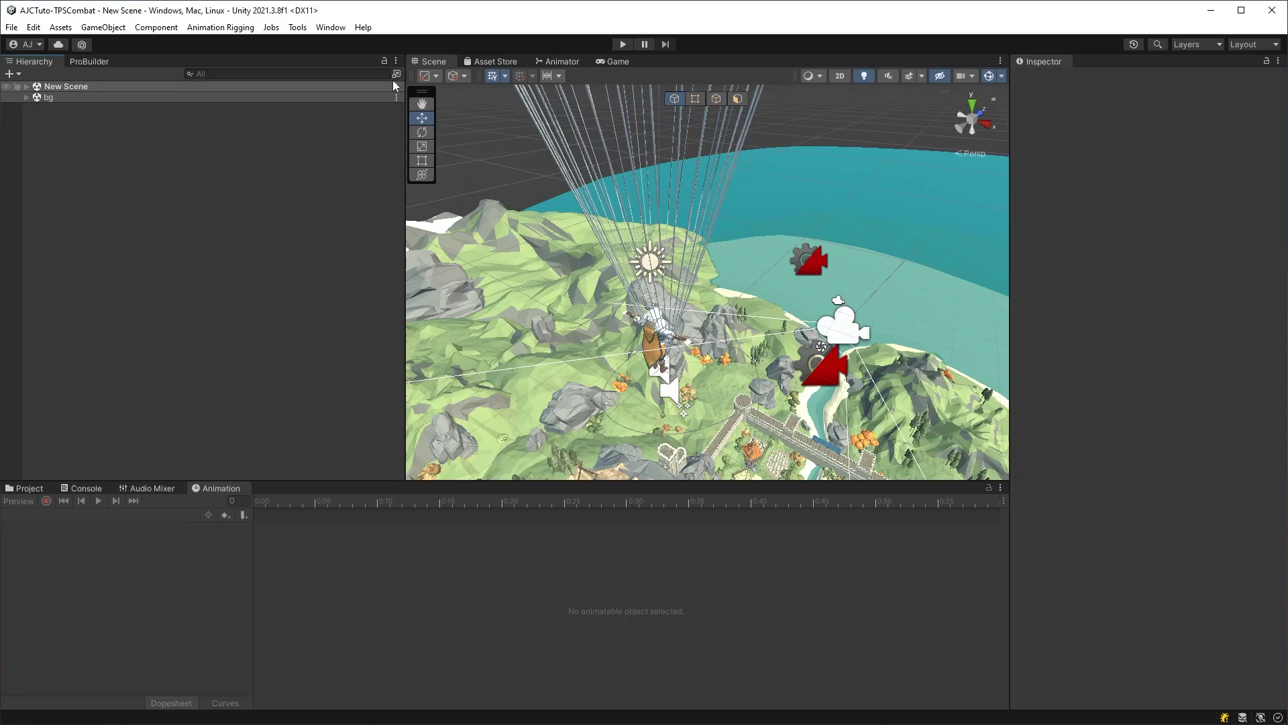
In Package Manager, list Unity Registry packages and search 'chine' to find Cinemachine
{"action": "left_click", "coordinate": [330, 26]}
{"action": "mouse_move", "coordinate": [382, 276]}
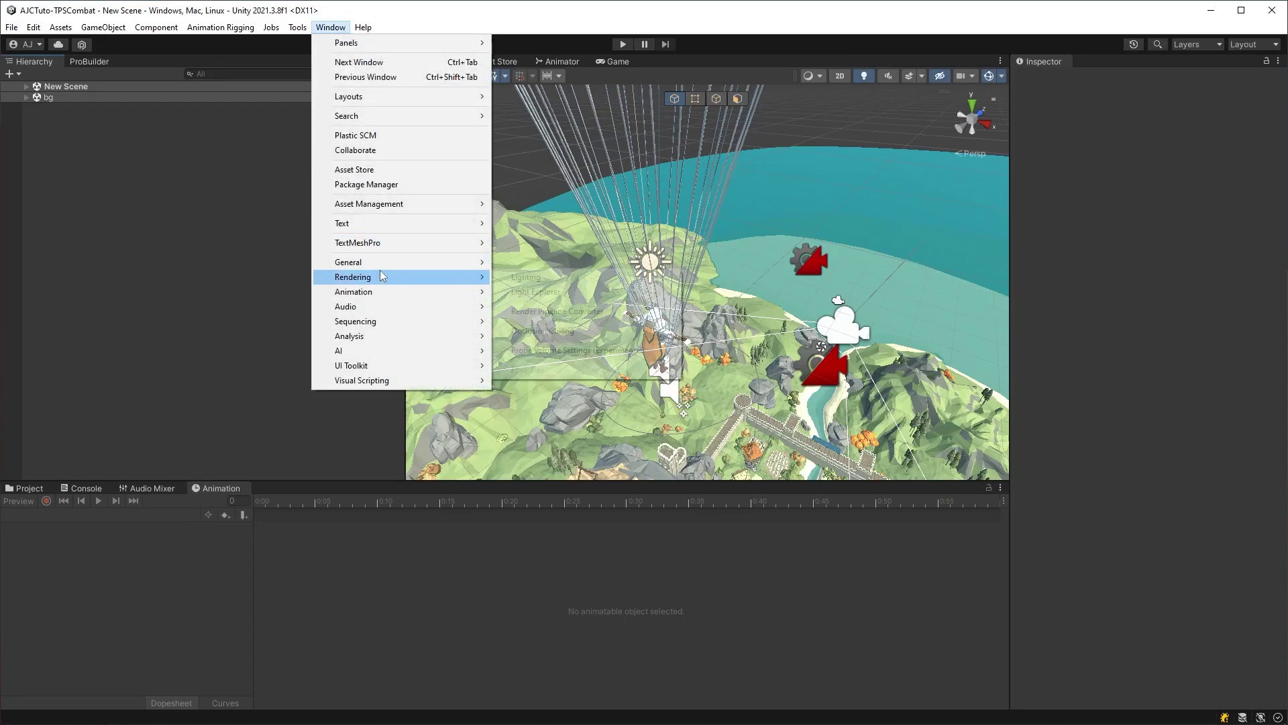
{"action": "left_click", "coordinate": [386, 185]}
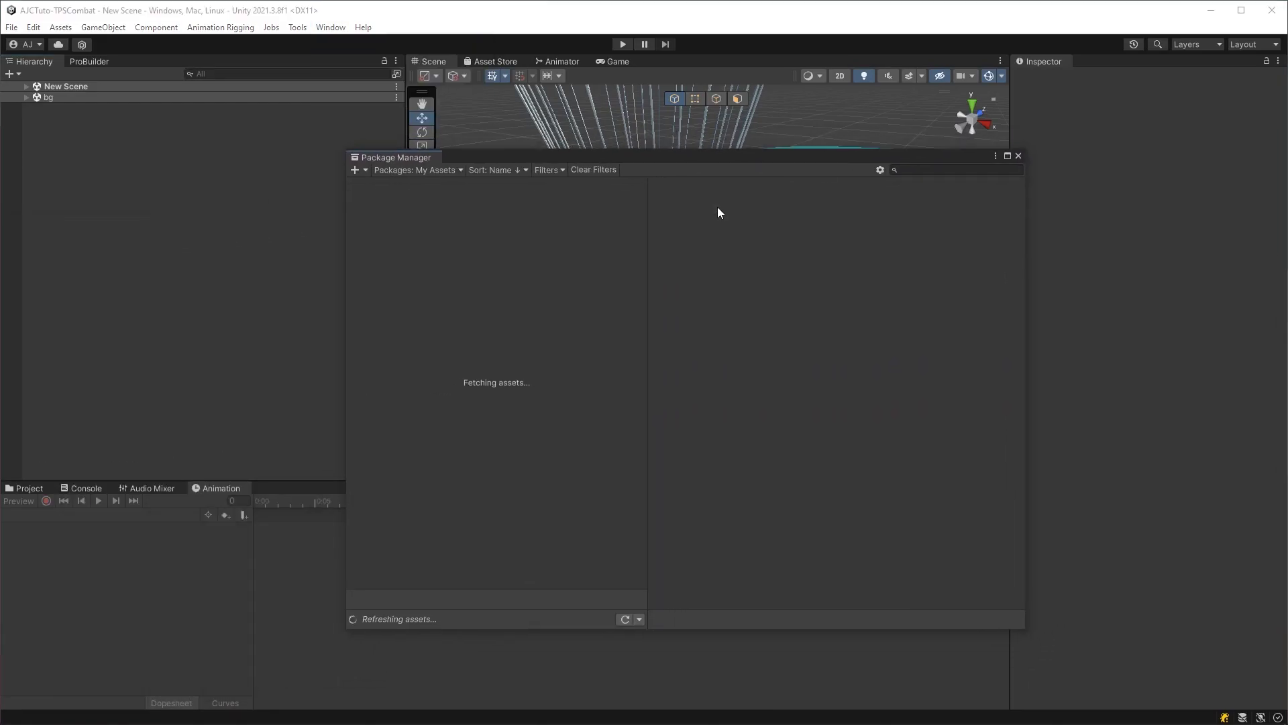
{"action": "left_click", "coordinate": [426, 172]}
{"action": "left_click", "coordinate": [427, 186]}
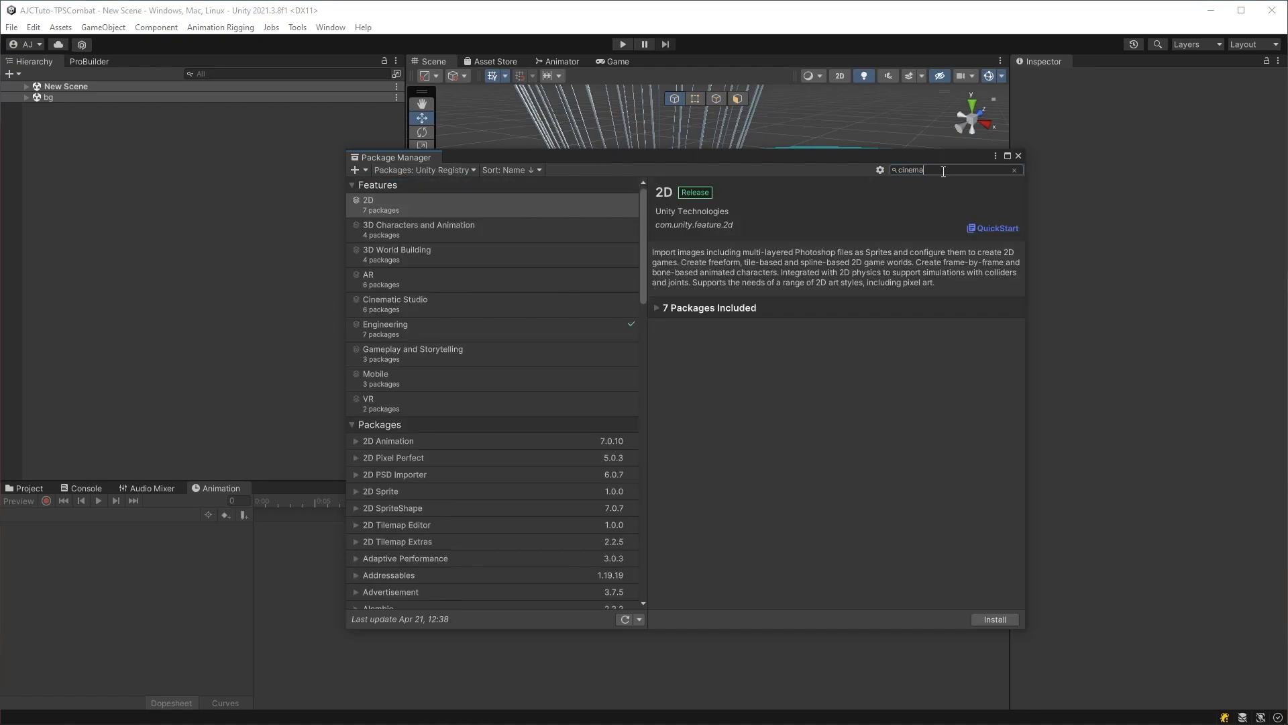
{"action": "type", "text": "chine"}
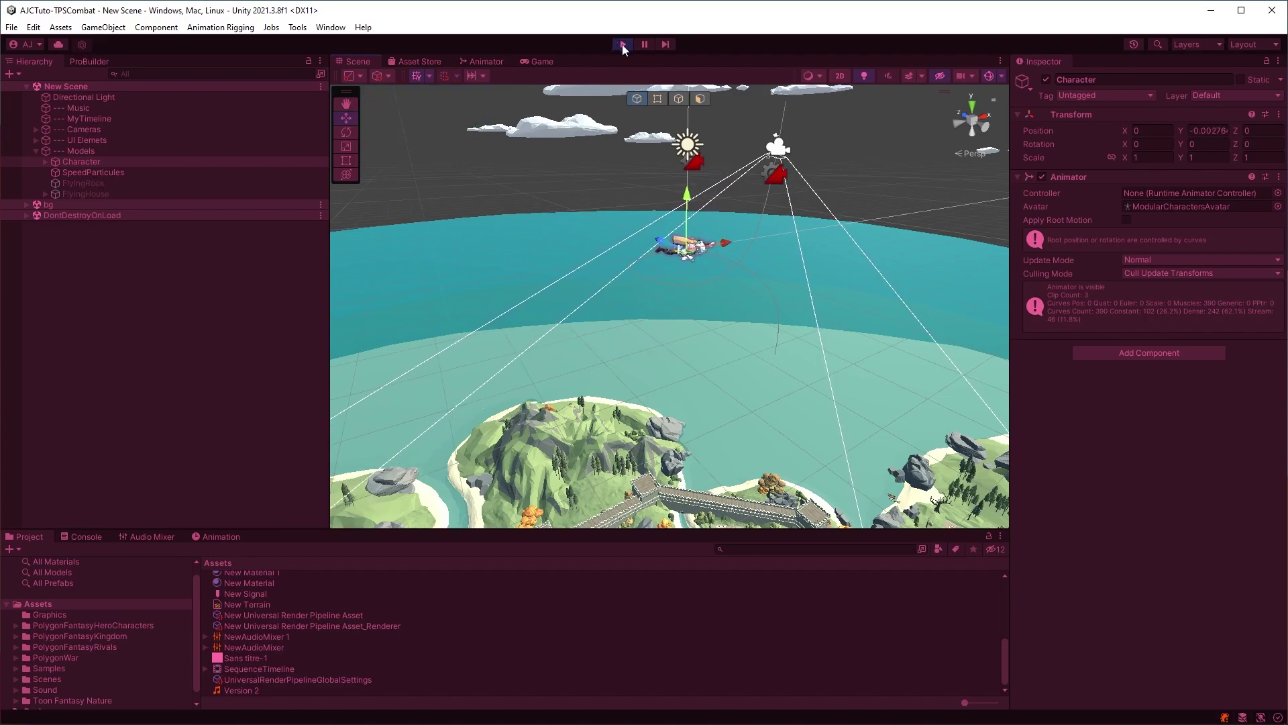
Exit Play mode, expand the Cameras group and inspect the DollyTrackCamera virtual camera
{"action": "left_click", "coordinate": [622, 45]}
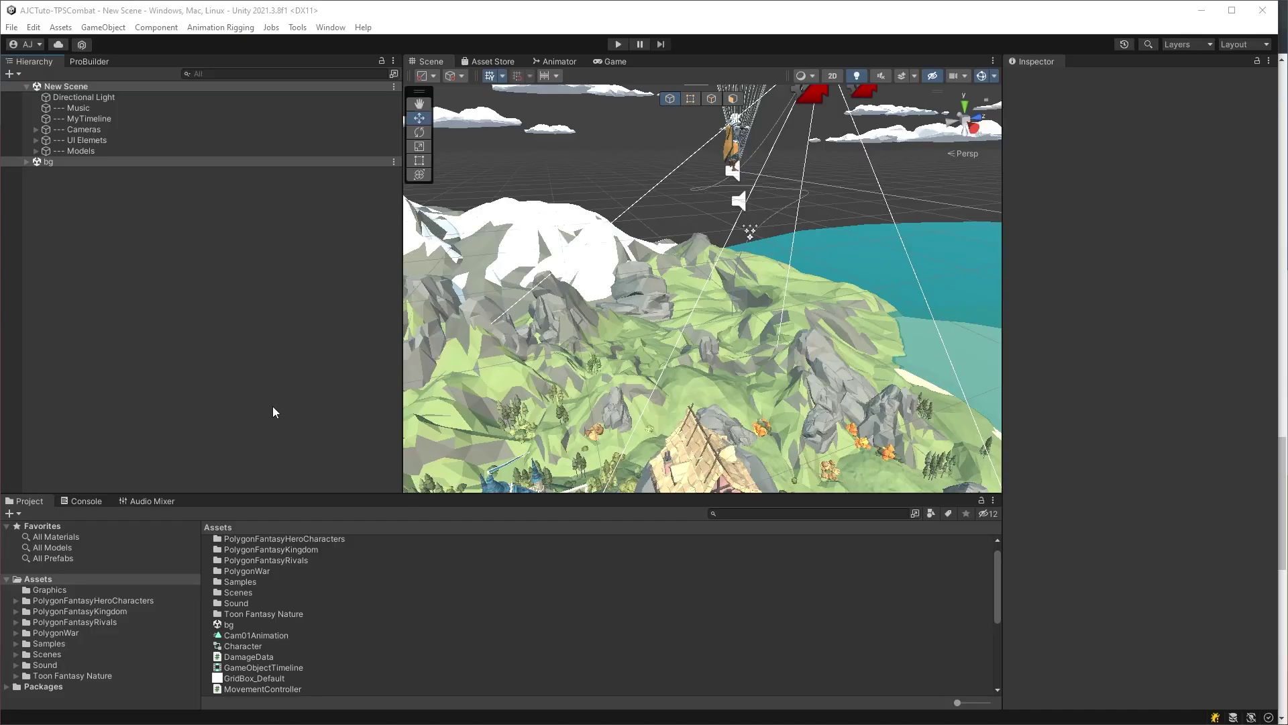
{"action": "left_click", "coordinate": [37, 130]}
{"action": "left_click", "coordinate": [116, 140]}
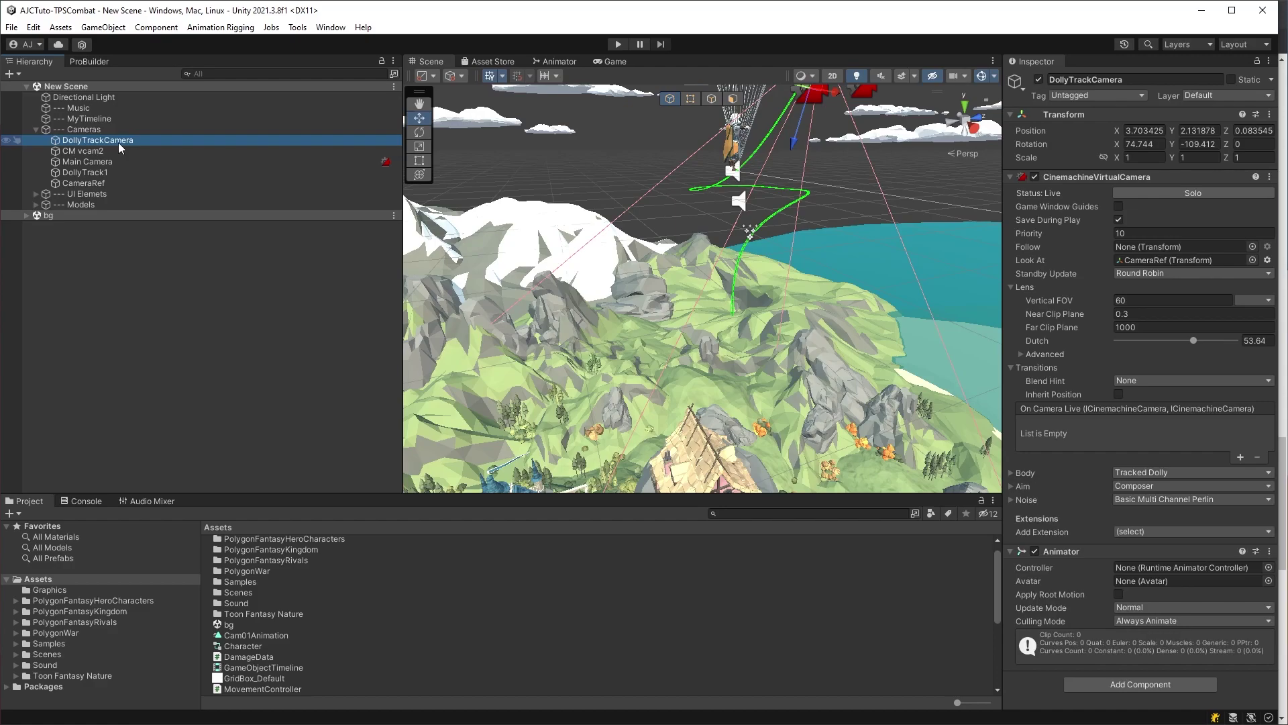
View the Cinemachine > Dolly Camera with Track option, then select DollyTrack1's eight-waypoint path
{"action": "right_click", "coordinate": [110, 129]}
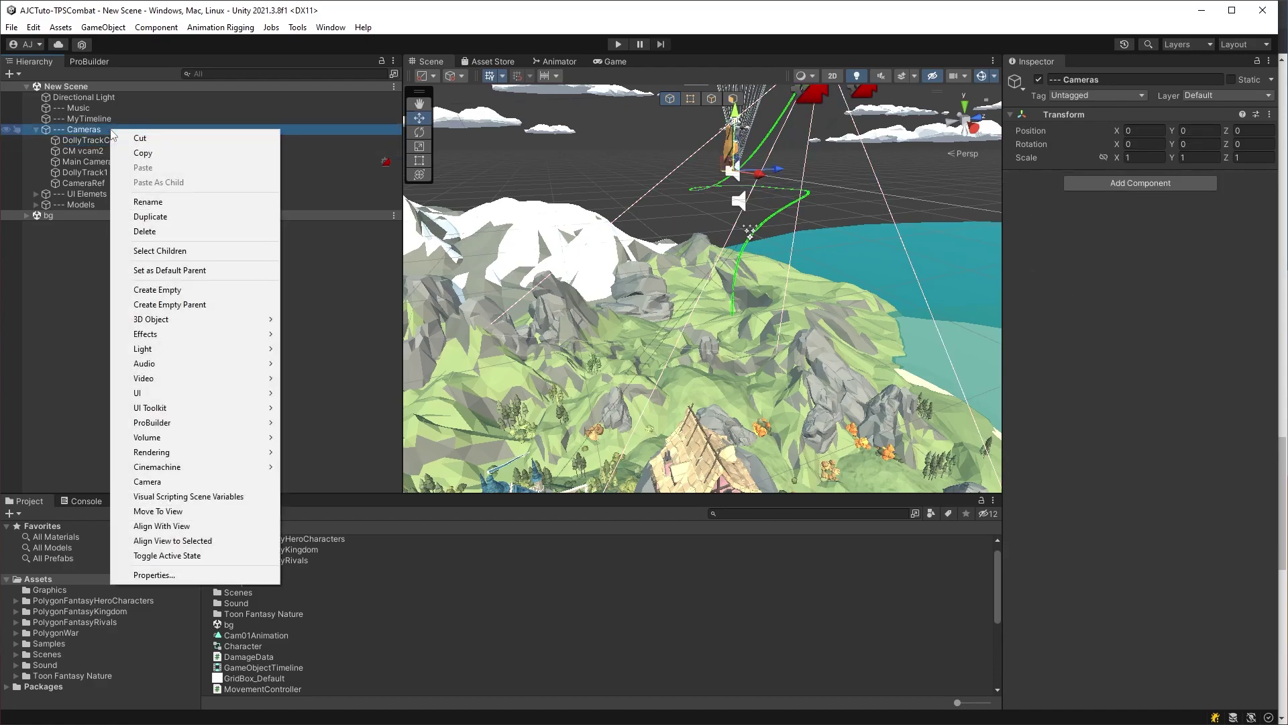
{"action": "mouse_move", "coordinate": [196, 470]}
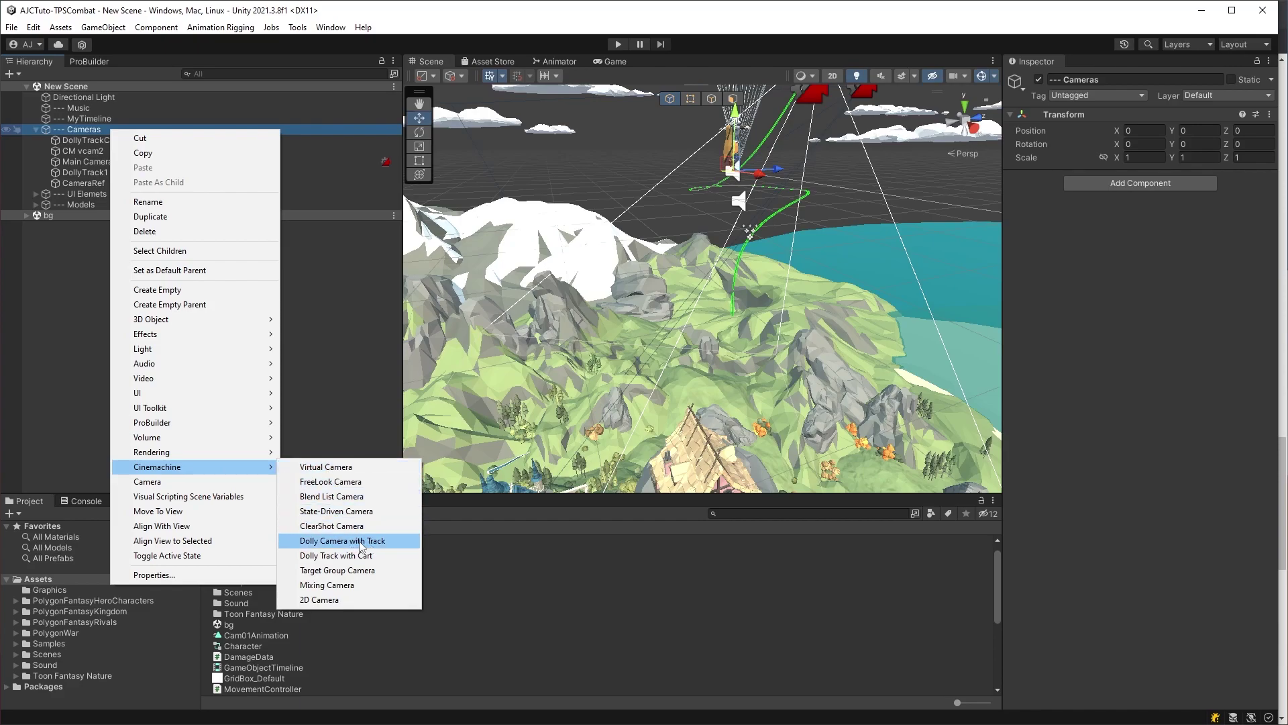
{"action": "left_click", "coordinate": [341, 343]}
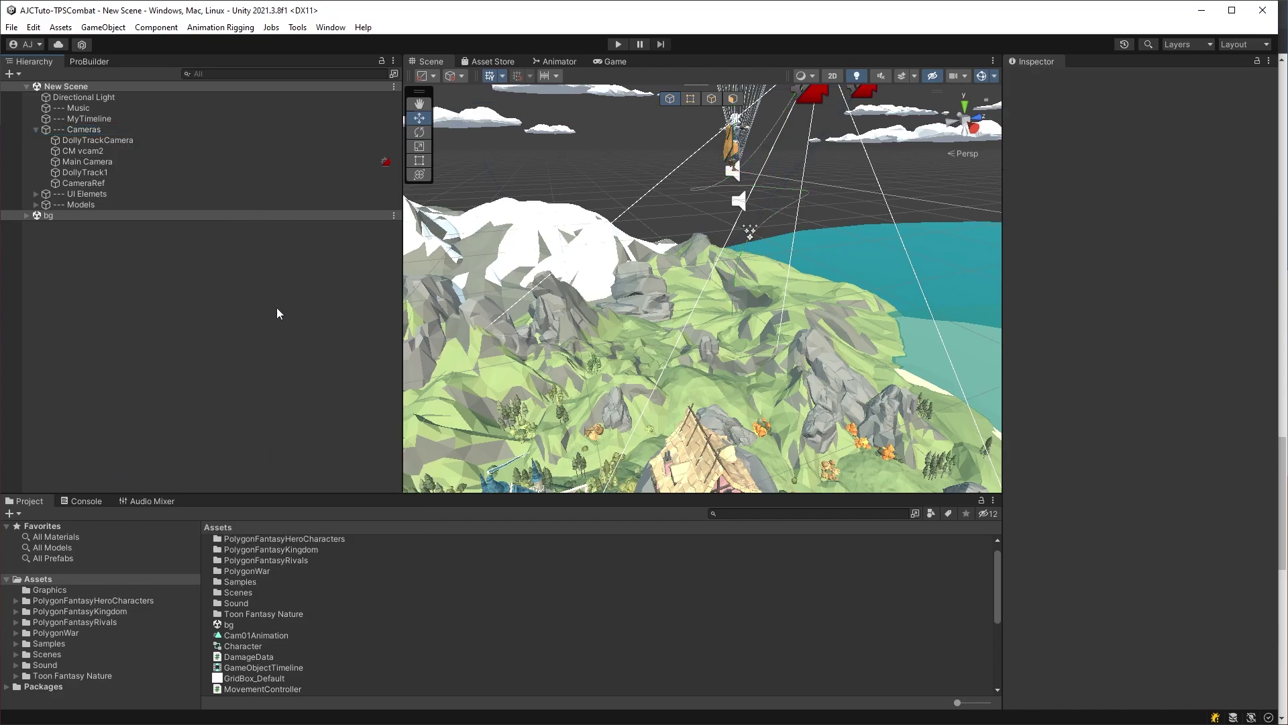
{"action": "left_click", "coordinate": [104, 171]}
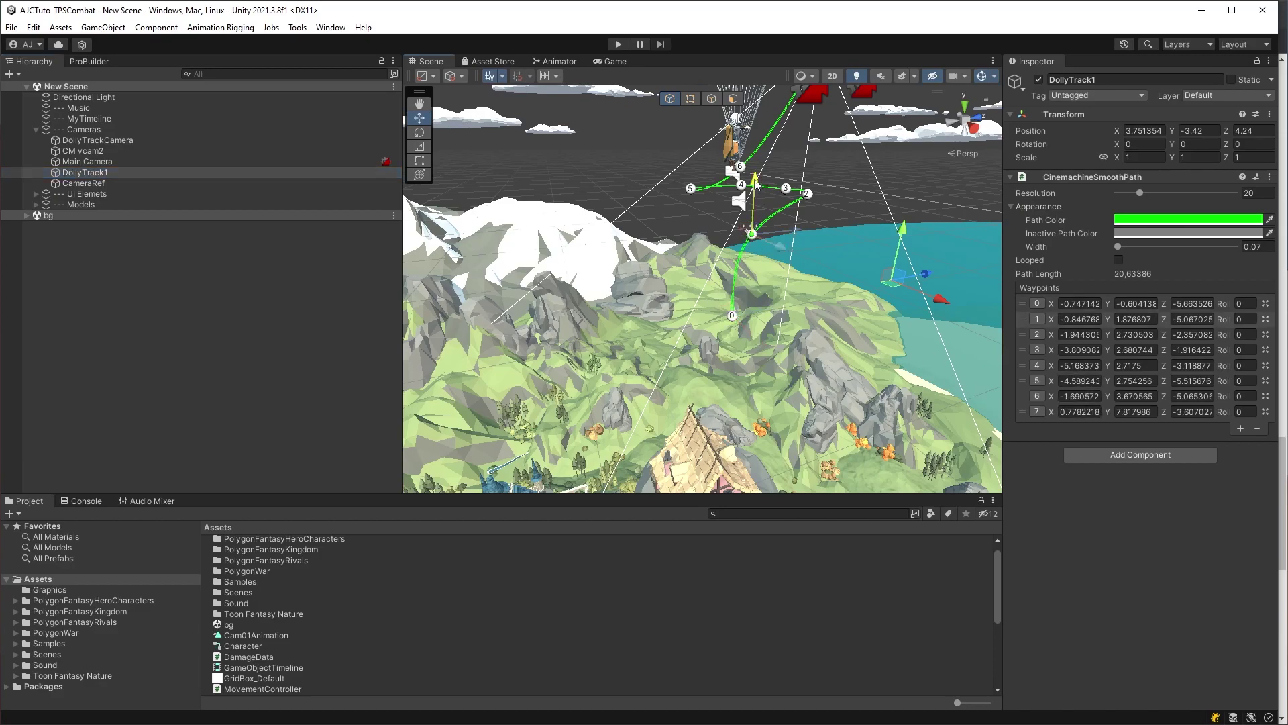
Drag dolly waypoints 1 and 2 vertically, undo the first, view from above, then frame DollyTrackCamera
{"action": "left_click_drag", "start_coordinate": [756, 183], "coordinate": [754, 181]}
{"action": "key", "text": "ctrl+z"}
{"action": "left_click_drag", "start_coordinate": [814, 155], "coordinate": [814, 149]}
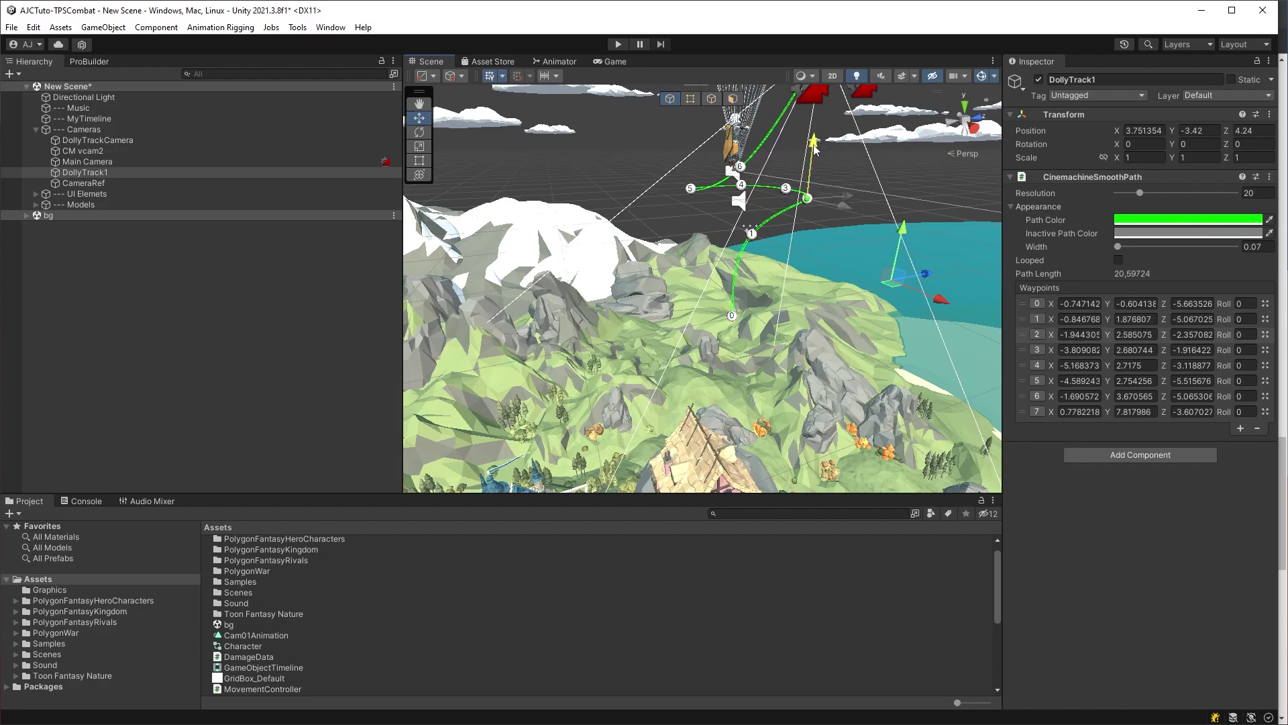
{"action": "left_click", "coordinate": [964, 109]}
{"action": "double_click", "coordinate": [98, 139]}
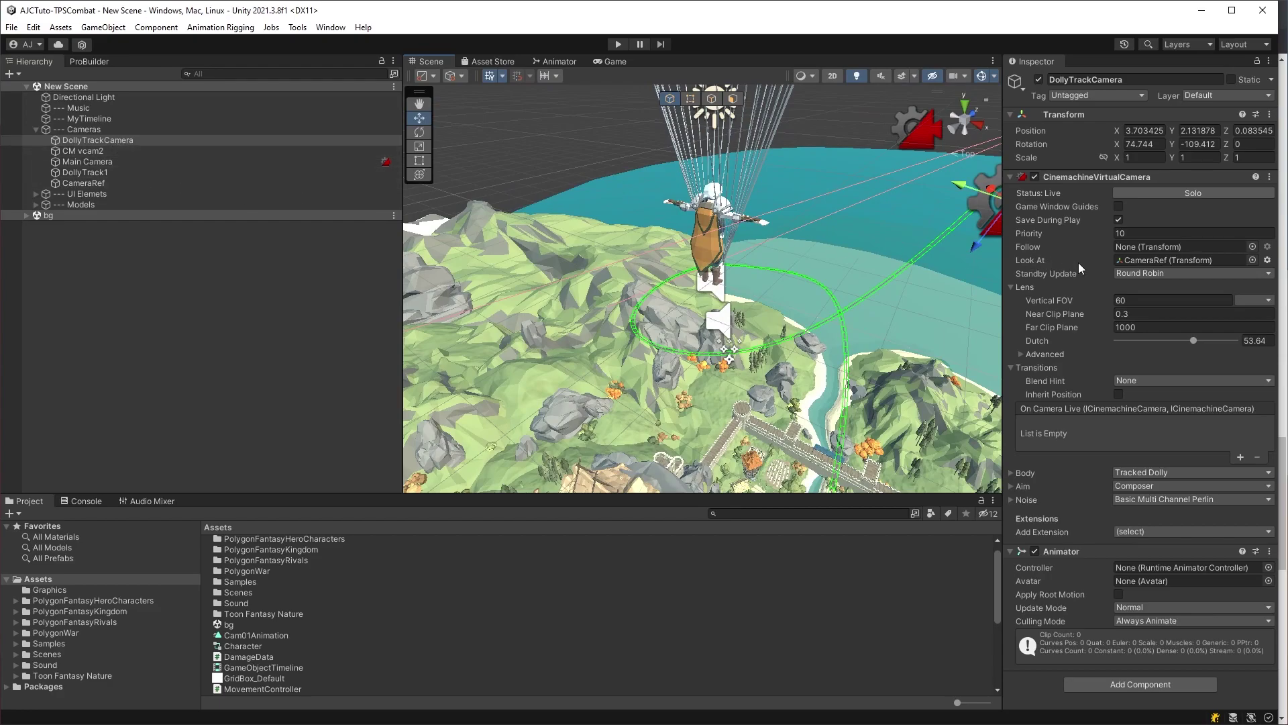
{"action": "left_click", "coordinate": [1145, 263]}
{"action": "left_click", "coordinate": [118, 152]}
{"action": "right_click", "coordinate": [126, 154]}
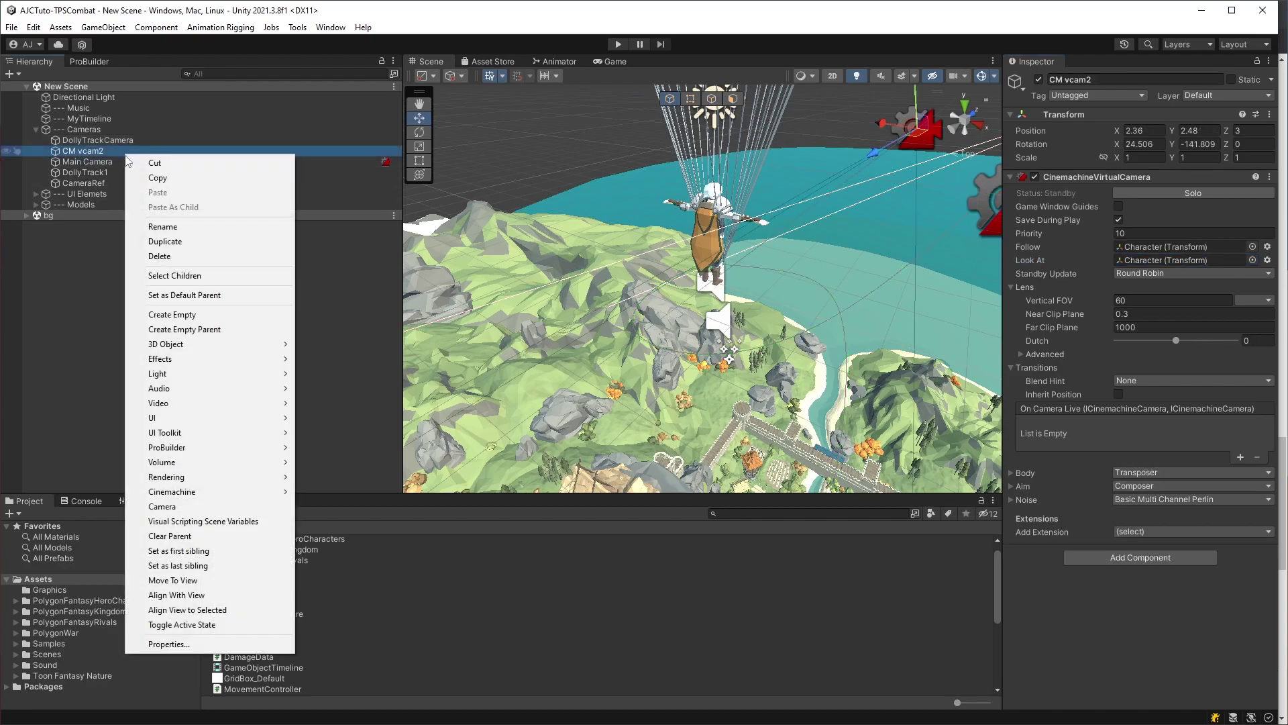
{"action": "mouse_move", "coordinate": [245, 494]}
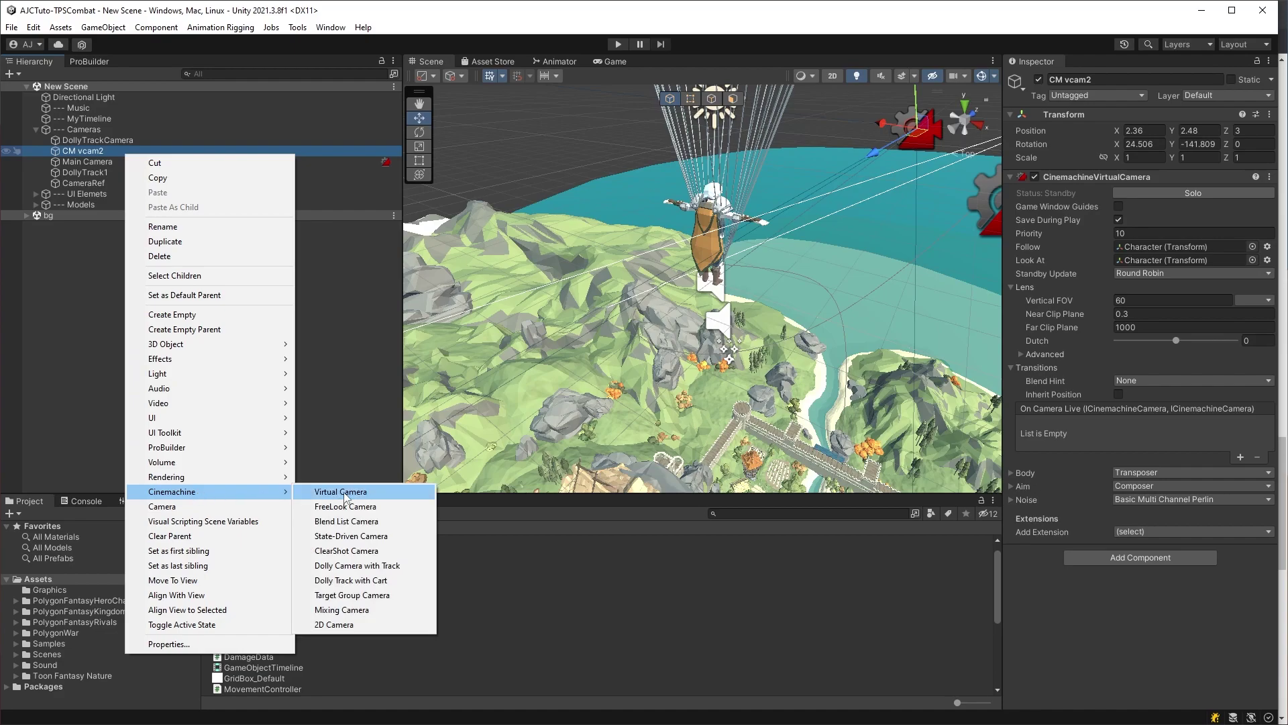
{"action": "key", "text": "Escape"}
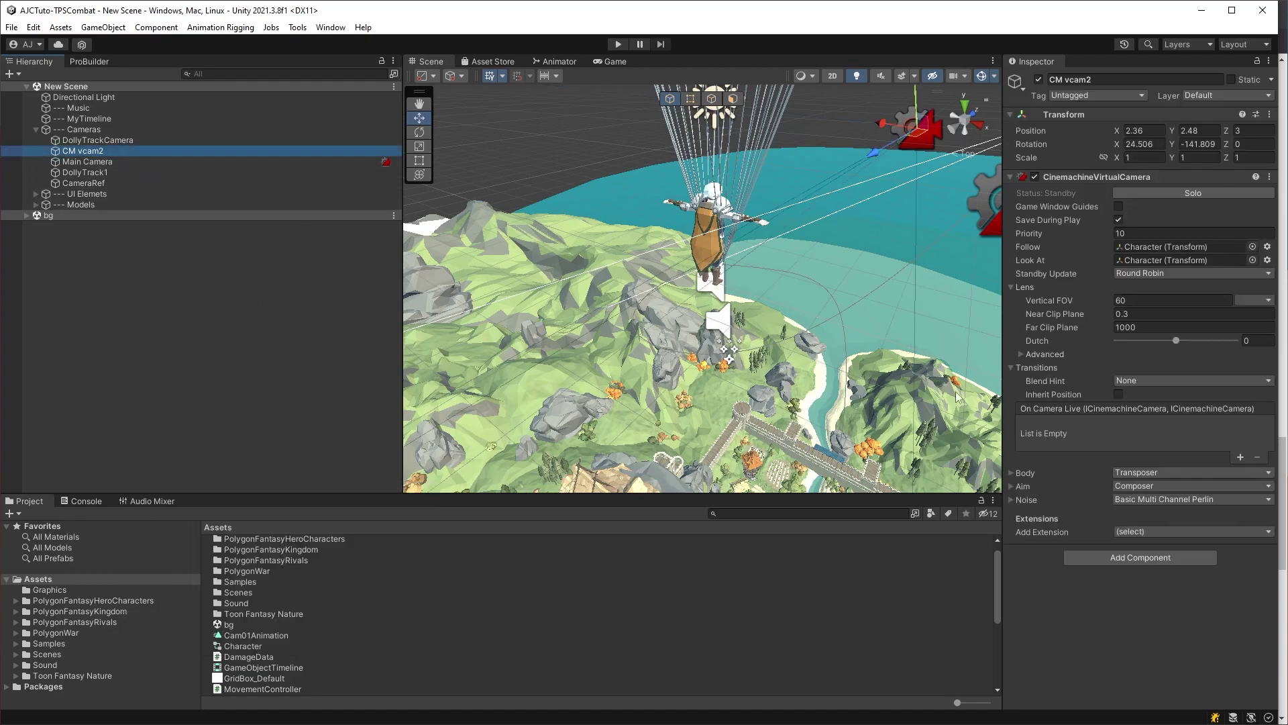
{"action": "left_click", "coordinate": [1145, 246]}
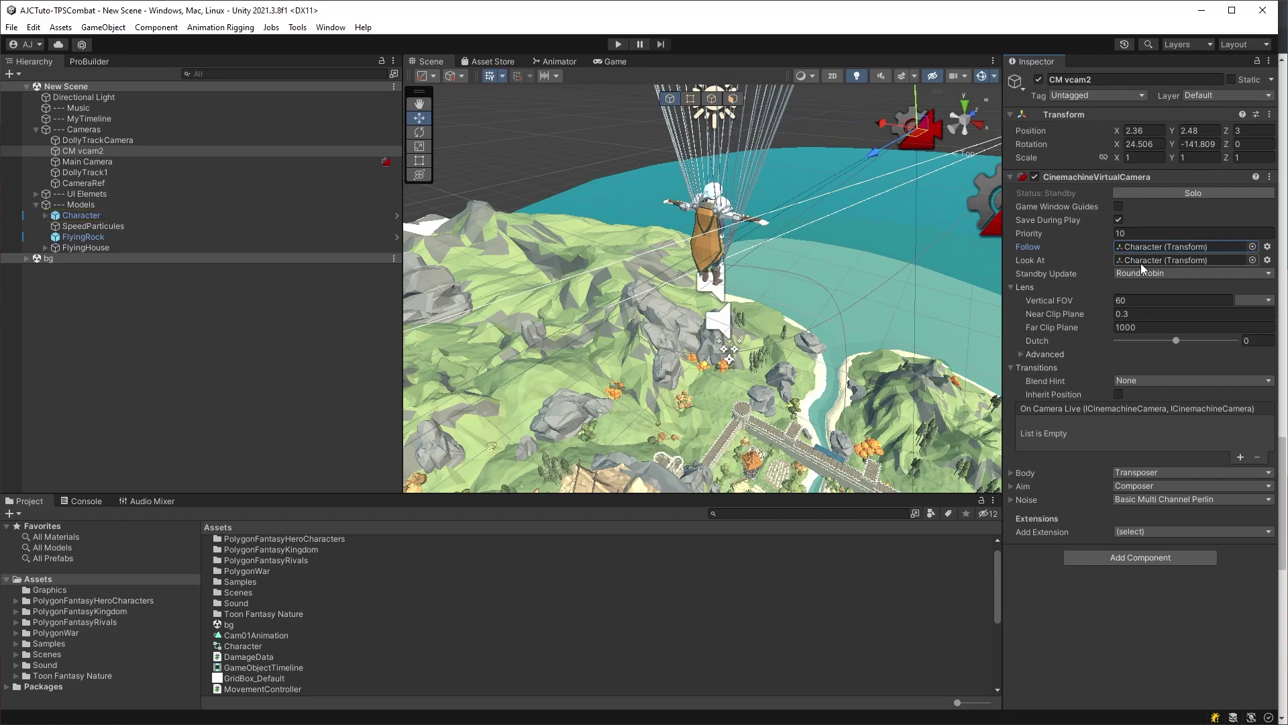
{"action": "left_click", "coordinate": [100, 163]}
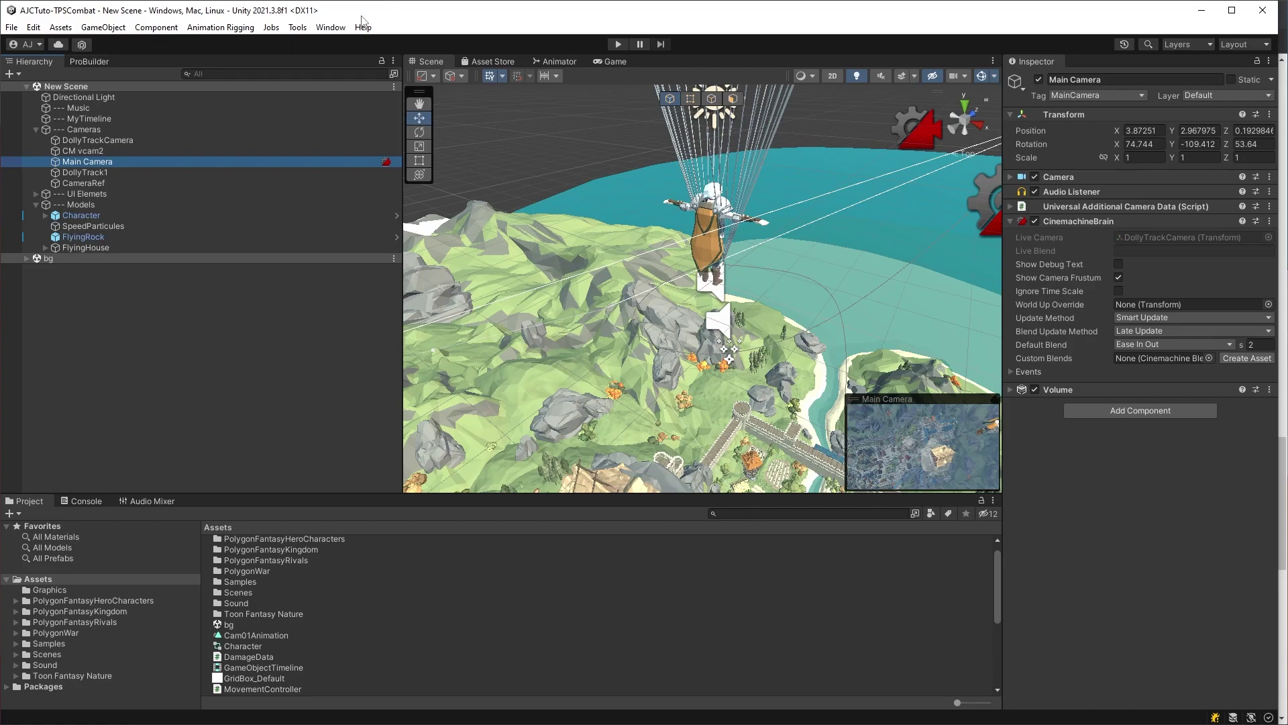
Open Window > Sequencing > Timeline, dock it along the bottom and make it taller
{"action": "left_click", "coordinate": [331, 27]}
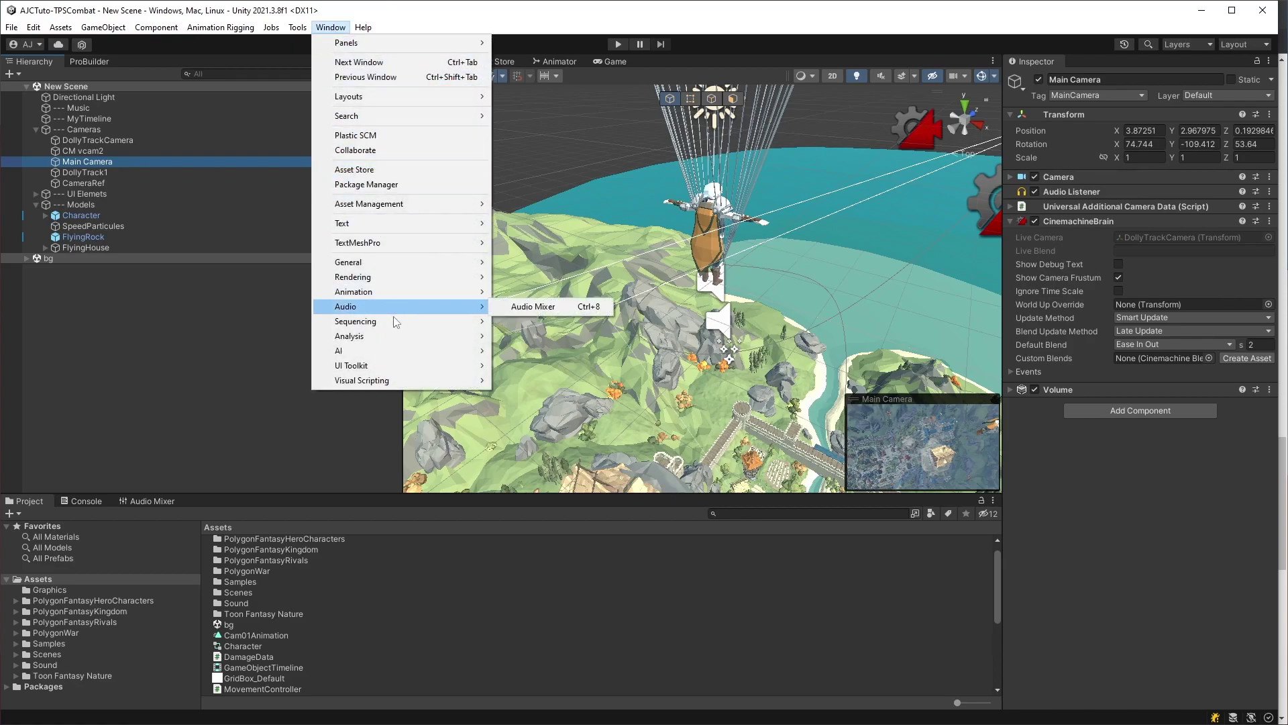
{"action": "mouse_move", "coordinate": [394, 322]}
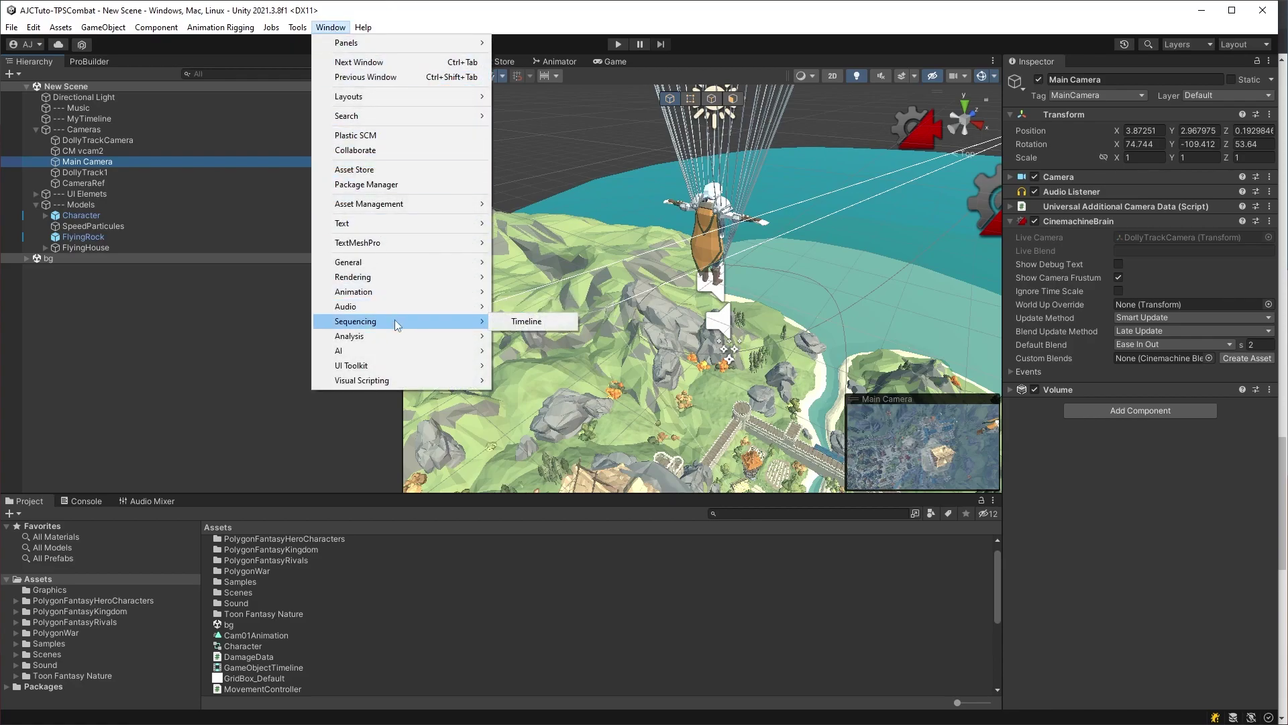
{"action": "left_click", "coordinate": [513, 321]}
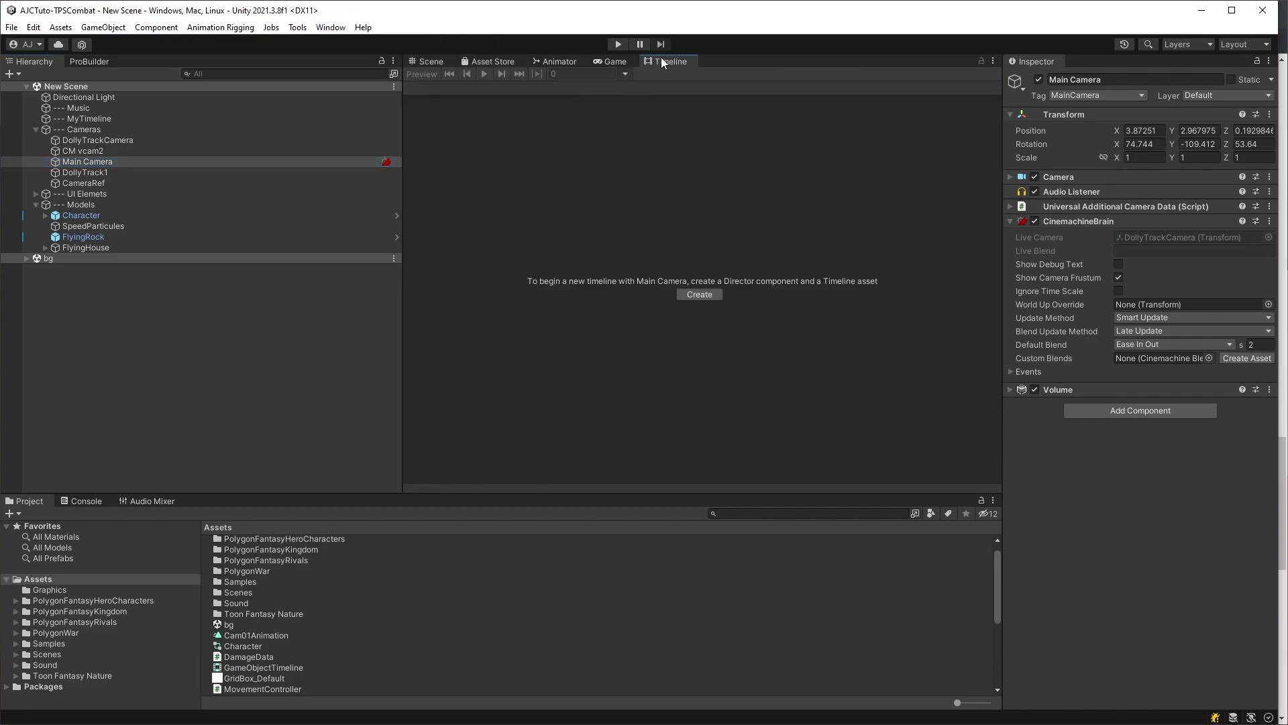
{"action": "left_click_drag", "start_coordinate": [661, 61], "coordinate": [602, 720]}
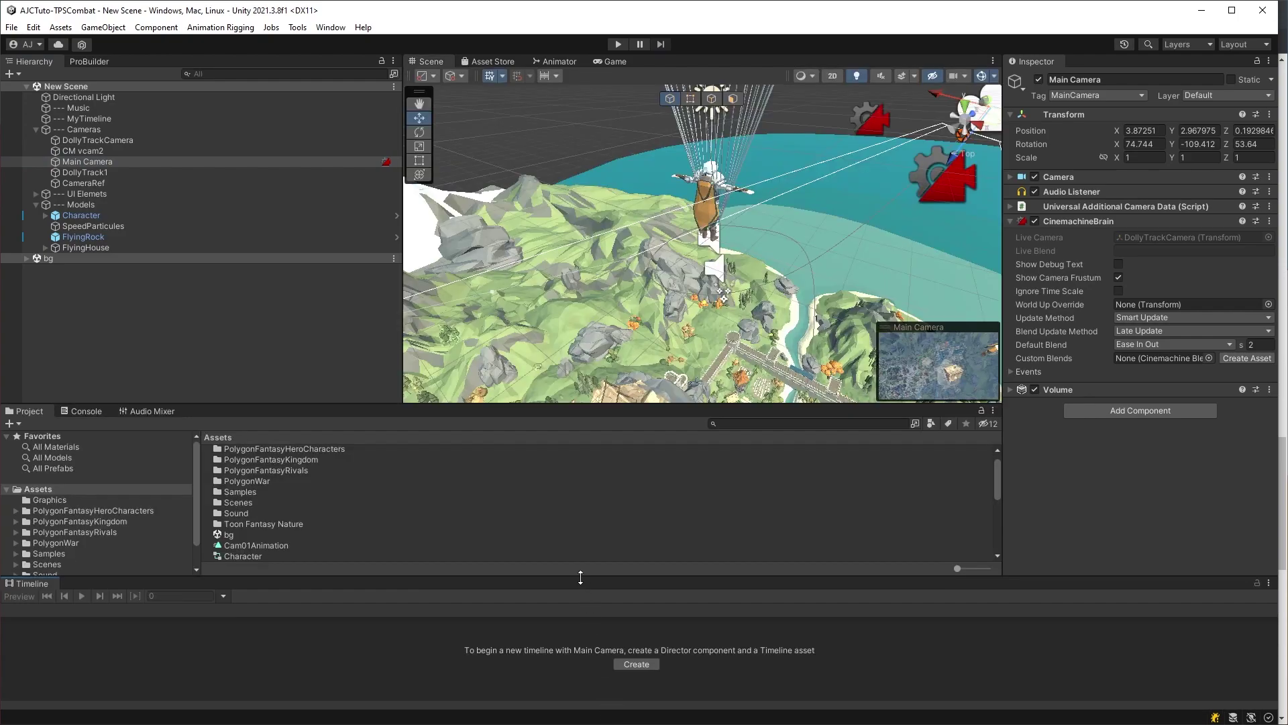
{"action": "left_click_drag", "start_coordinate": [580, 577], "coordinate": [581, 520]}
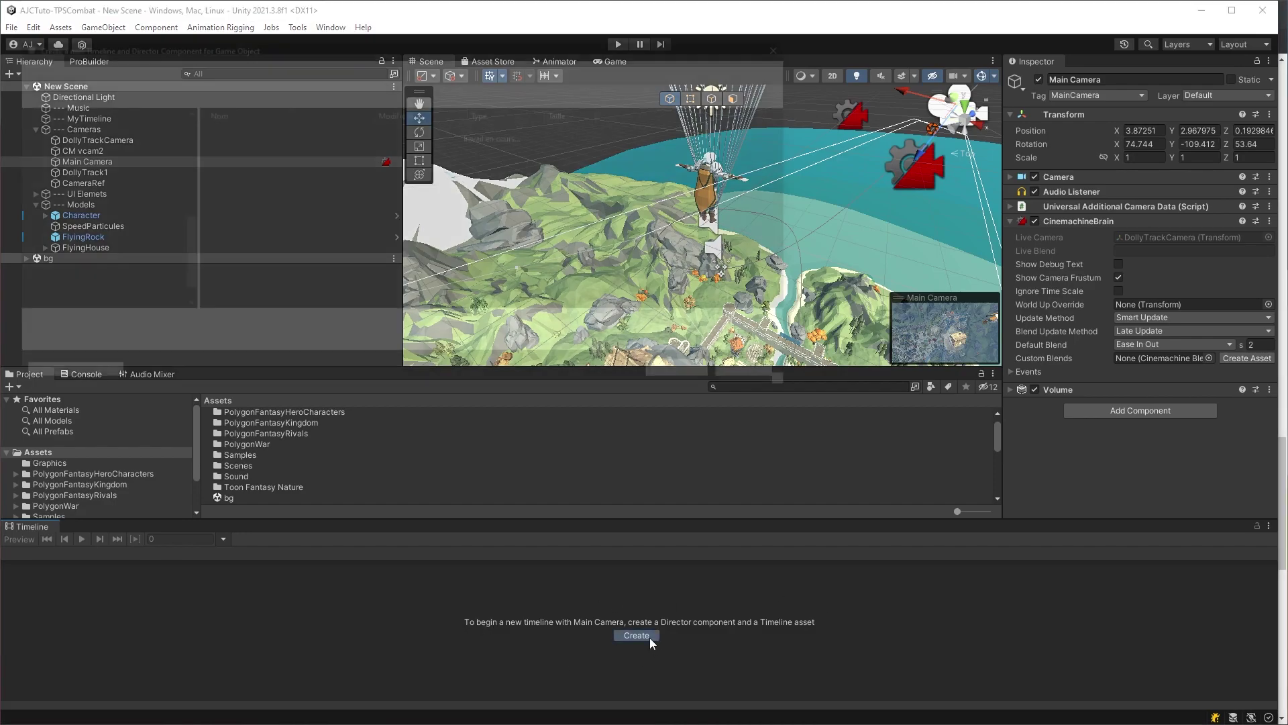
Start a new Main Camera timeline, cancel its save dialog, and select MyTimeline instead
{"action": "left_click", "coordinate": [649, 638]}
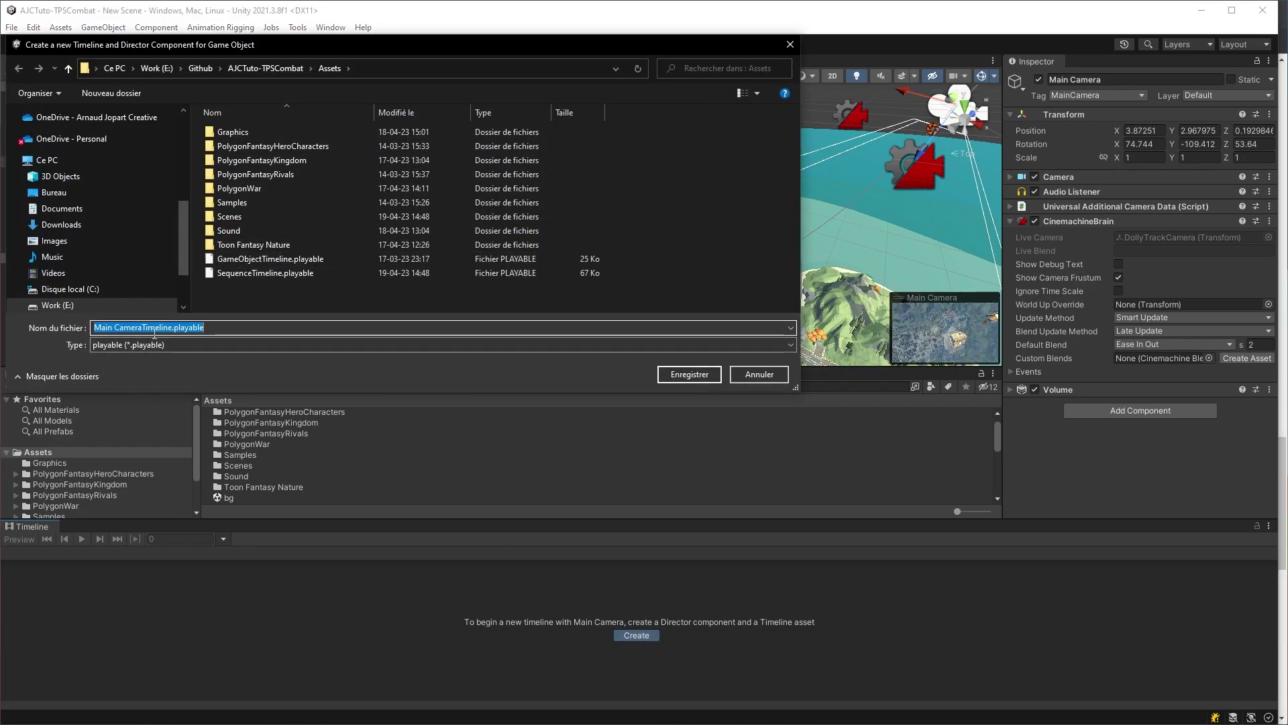
{"action": "left_click", "coordinate": [774, 379]}
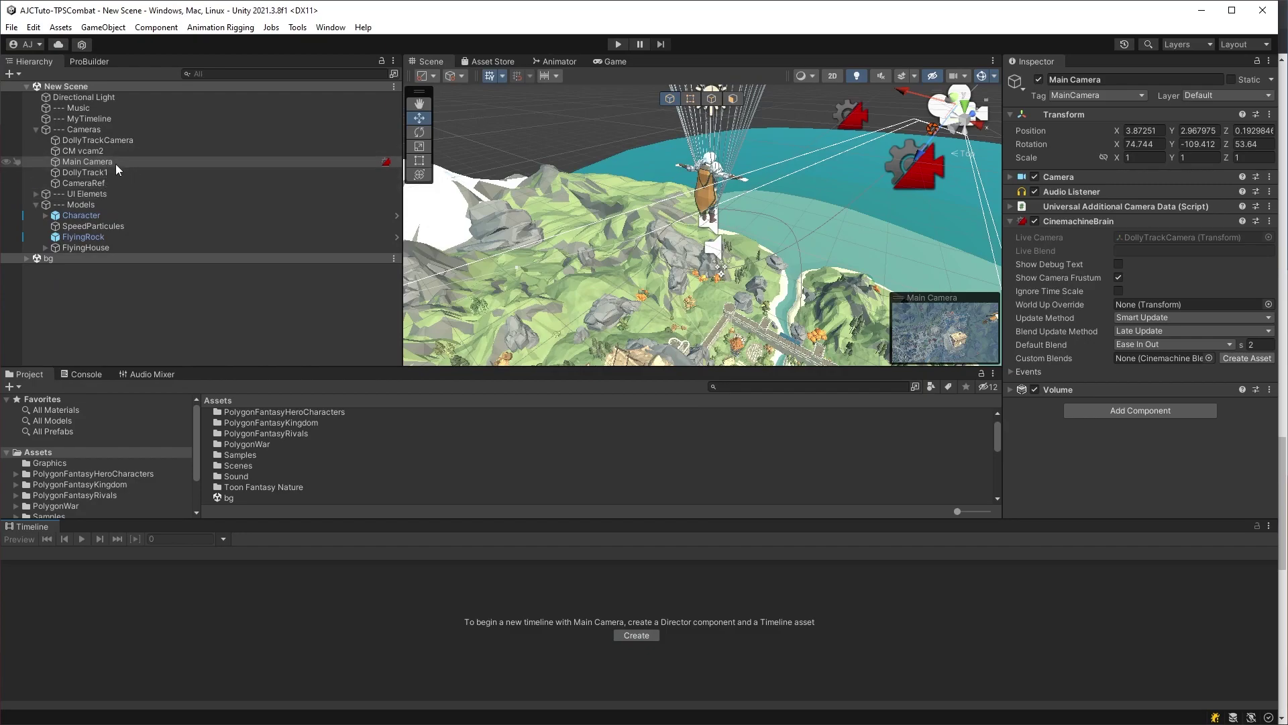
{"action": "left_click", "coordinate": [107, 119]}
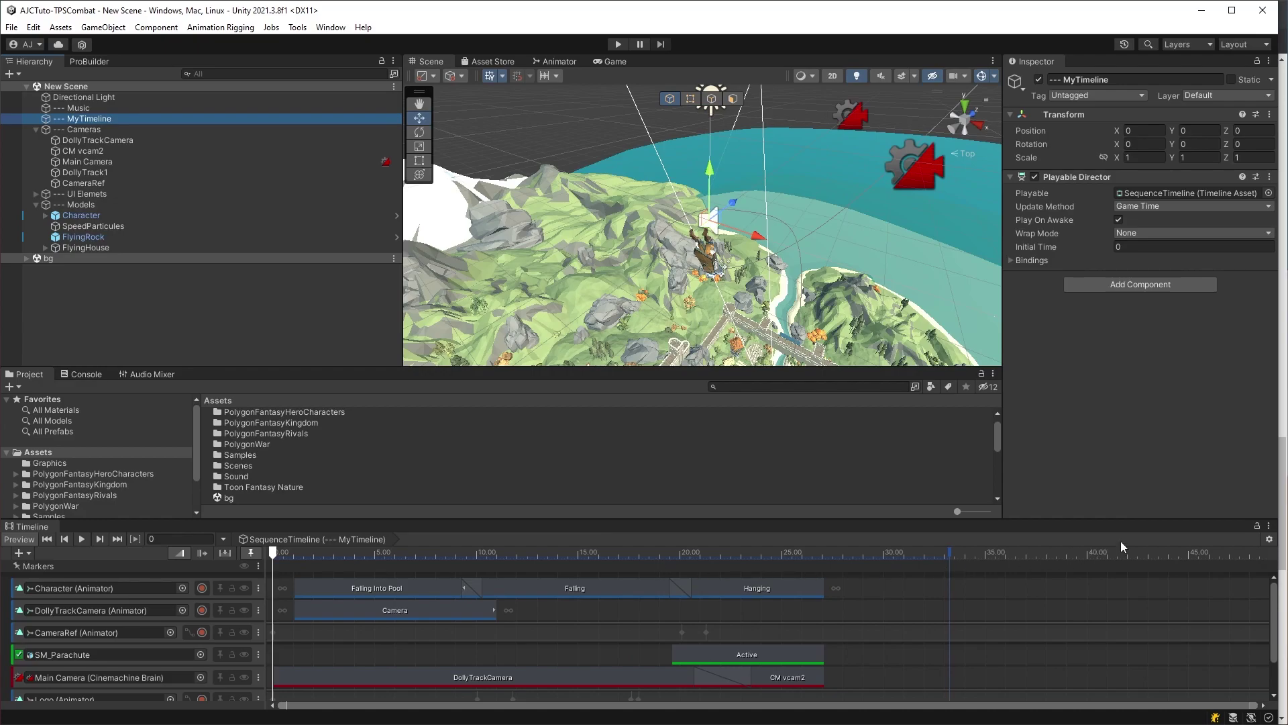
Enlarge the Timeline and Project panels, close the display settings unchanged, and select the SM_Parachute track
{"action": "left_click", "coordinate": [1263, 532]}
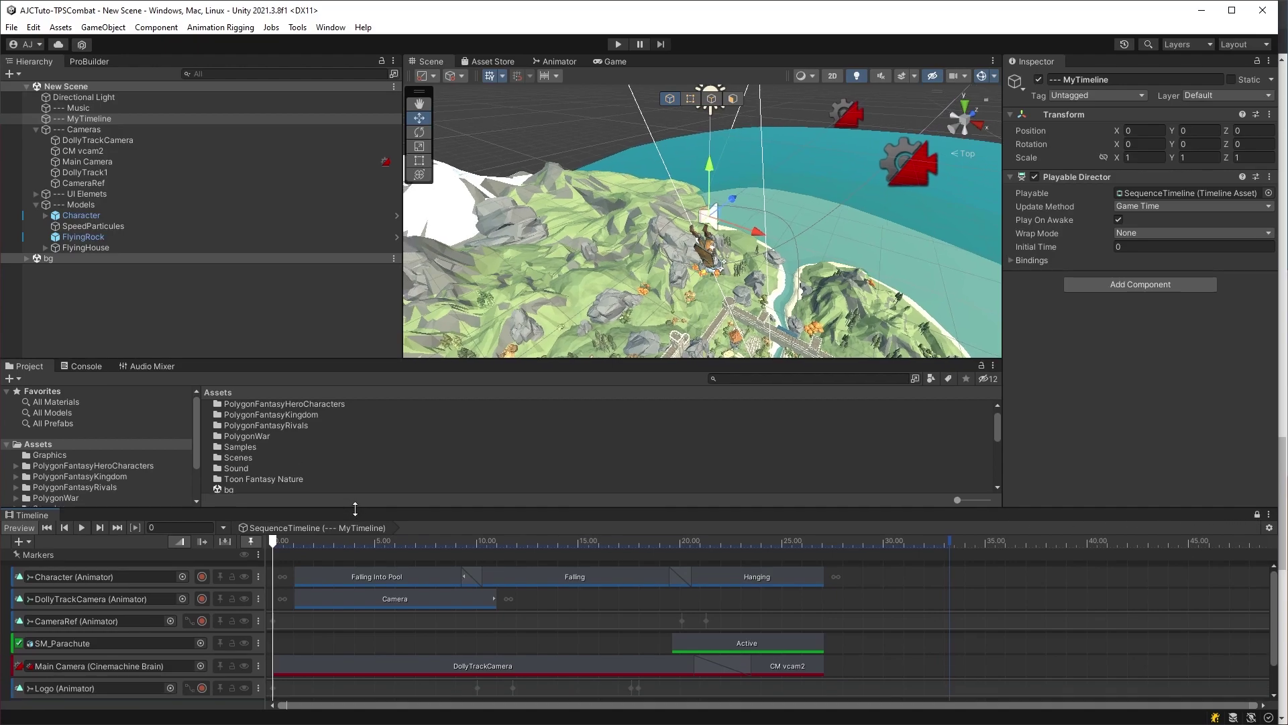
{"action": "left_click_drag", "start_coordinate": [330, 520], "coordinate": [372, 468]}
{"action": "left_click_drag", "start_coordinate": [443, 352], "coordinate": [444, 343]}
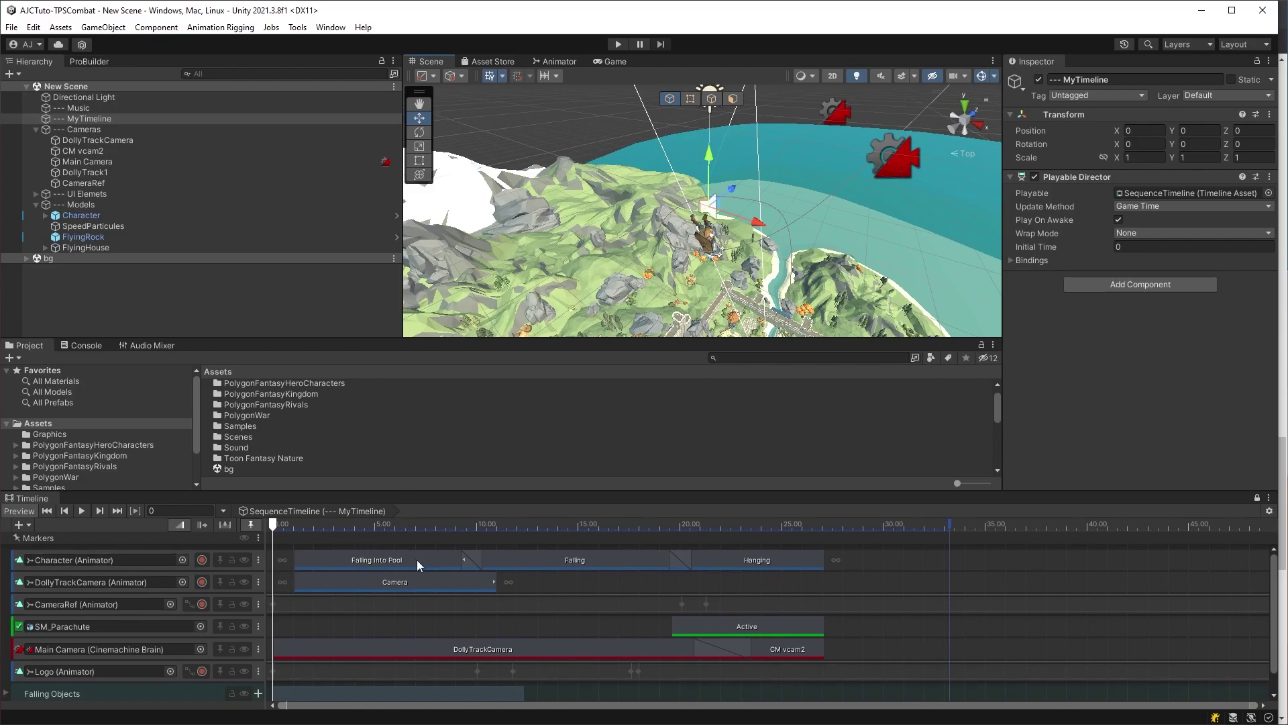
{"action": "left_click", "coordinate": [1268, 512]}
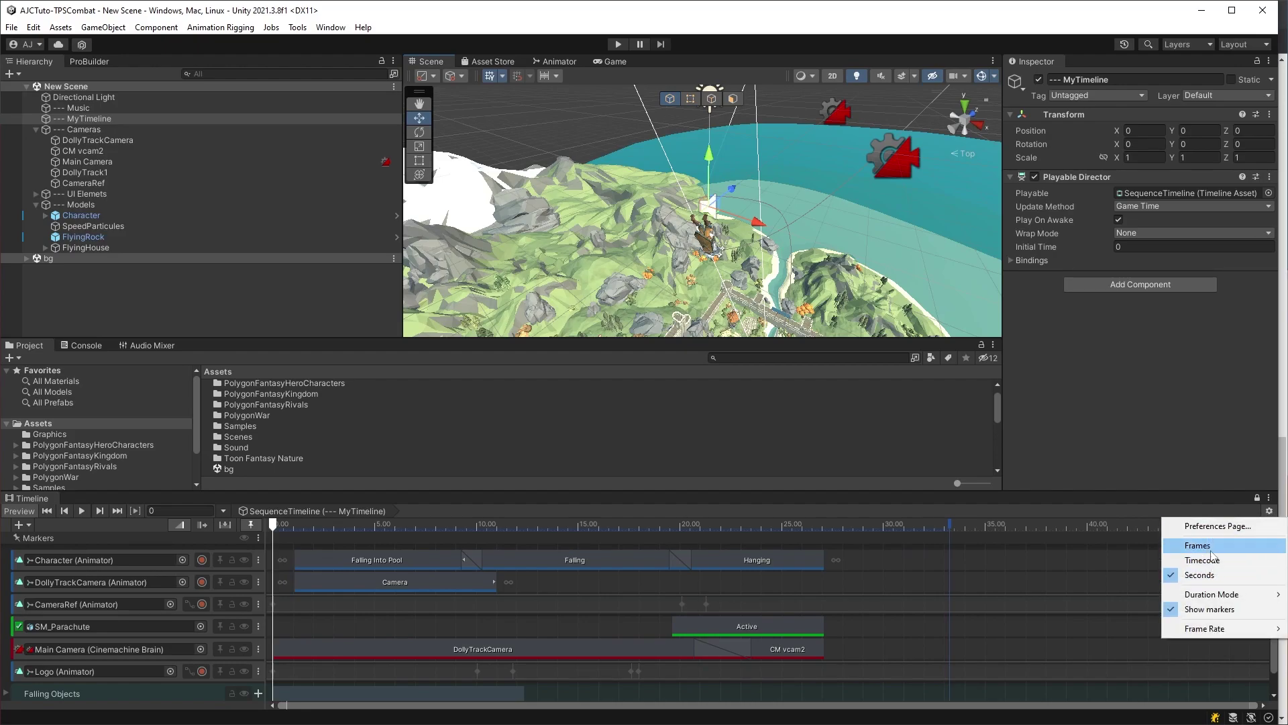
{"action": "left_click", "coordinate": [1188, 500]}
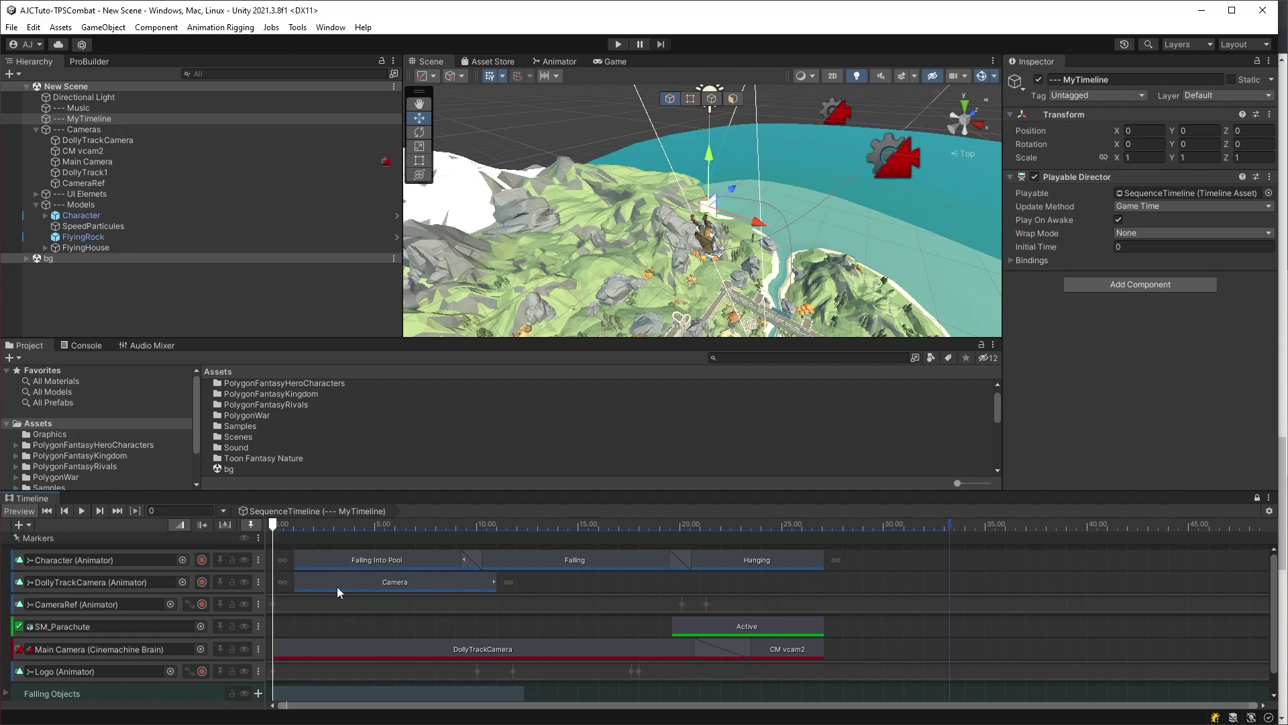
{"action": "left_click", "coordinate": [285, 627]}
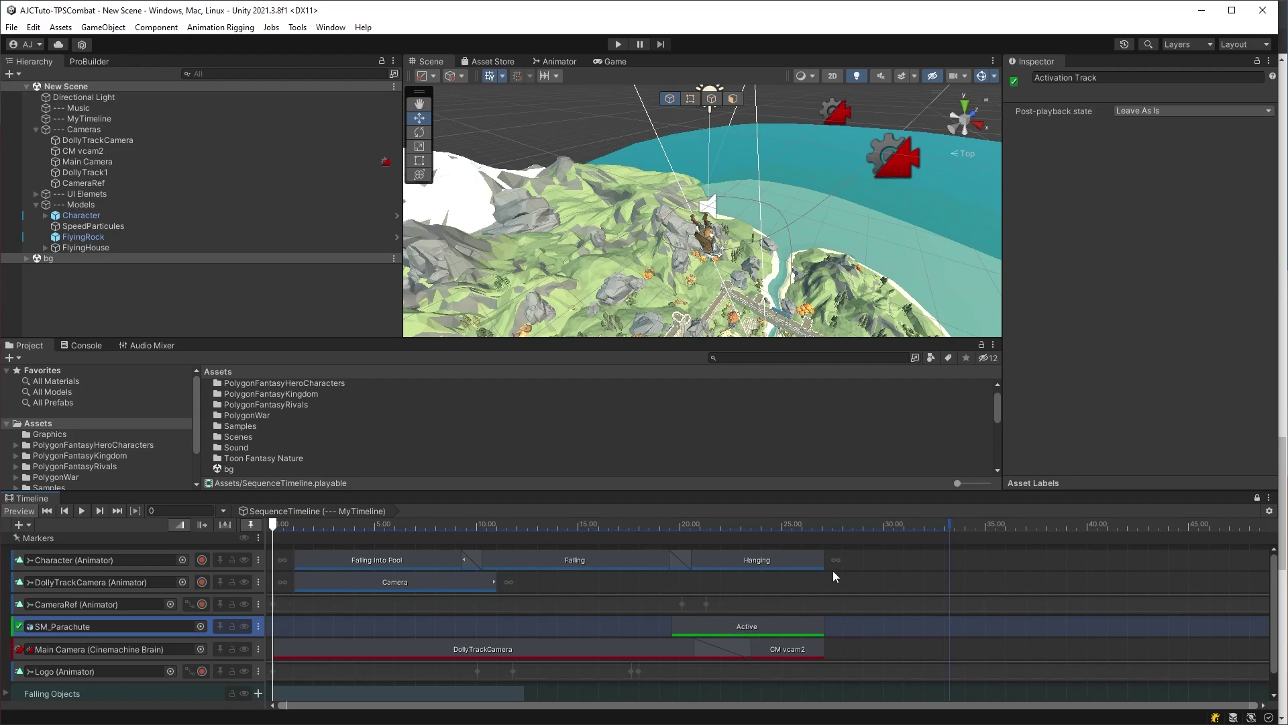
Collapse the Music track's volume curves and the Sounds track group
{"action": "left_click", "coordinate": [876, 566]}
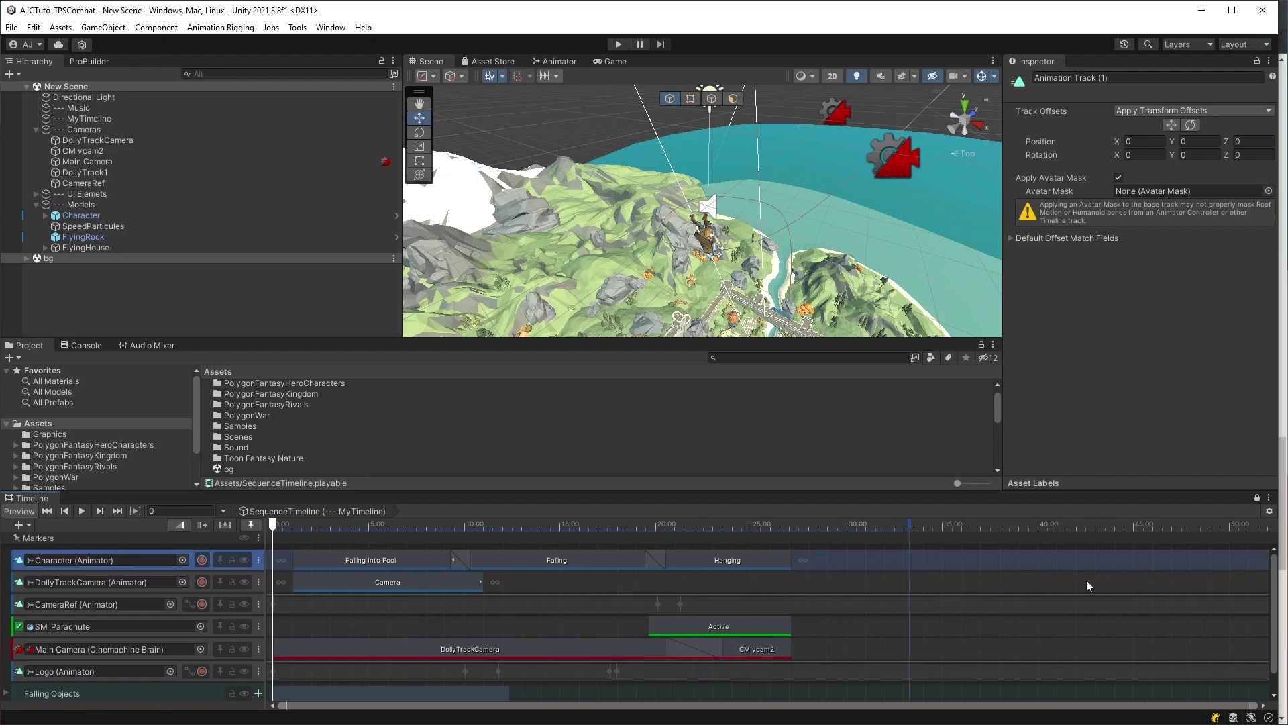
{"action": "scroll", "coordinate": [1262, 589], "scroll_direction": "down", "scroll_amount": 5}
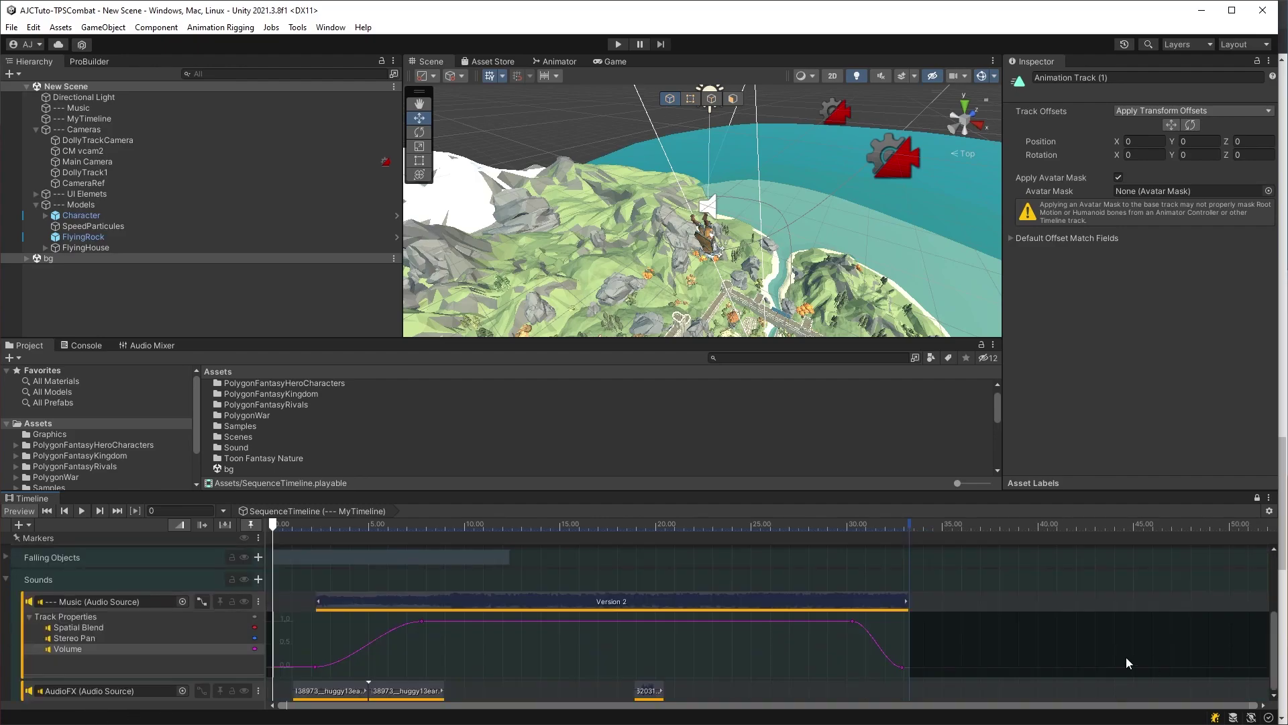
{"action": "left_click", "coordinate": [202, 601]}
{"action": "left_click", "coordinate": [954, 581]}
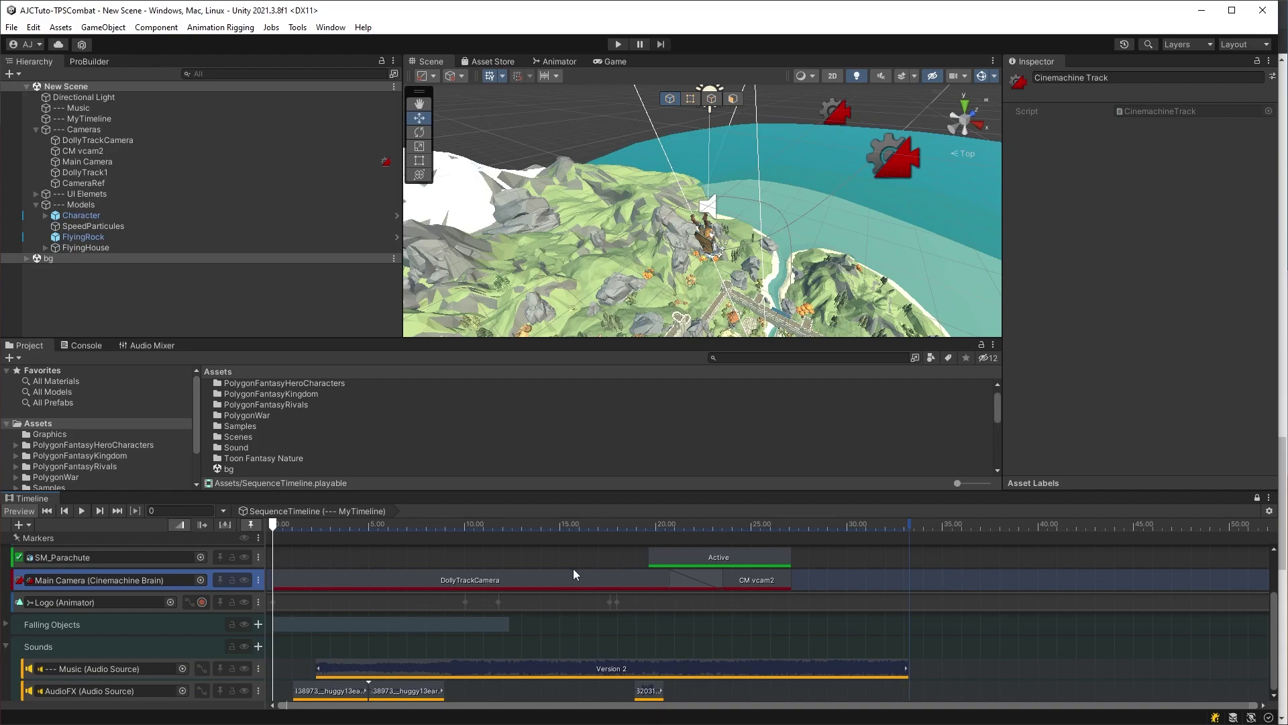
{"action": "left_click", "coordinate": [7, 646]}
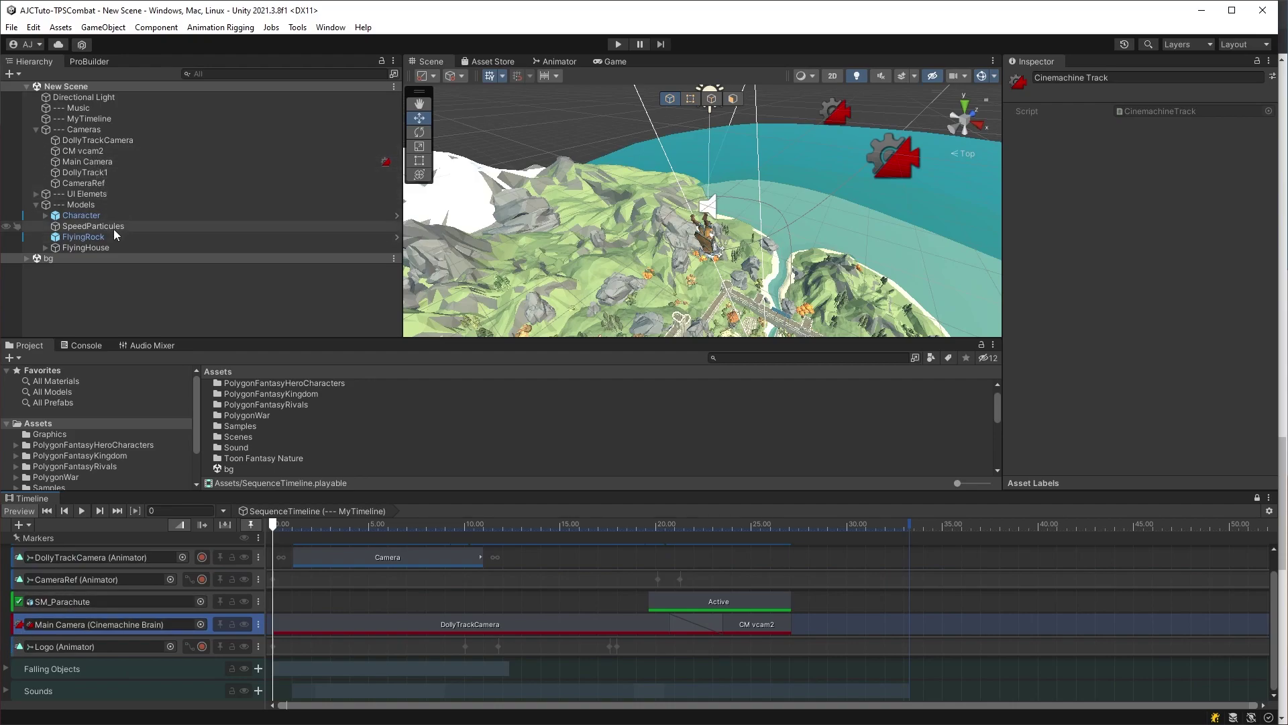
Try adding SpeedParticules as a track and cancel, then browse the Falling Objects options and Add Track list without changes
{"action": "mouse_move", "coordinate": [111, 226]}
{"action": "left_mouse_down"}
{"action": "mouse_move", "coordinate": [134, 329]}
{"action": "mouse_move", "coordinate": [139, 593]}
{"action": "left_mouse_up"}
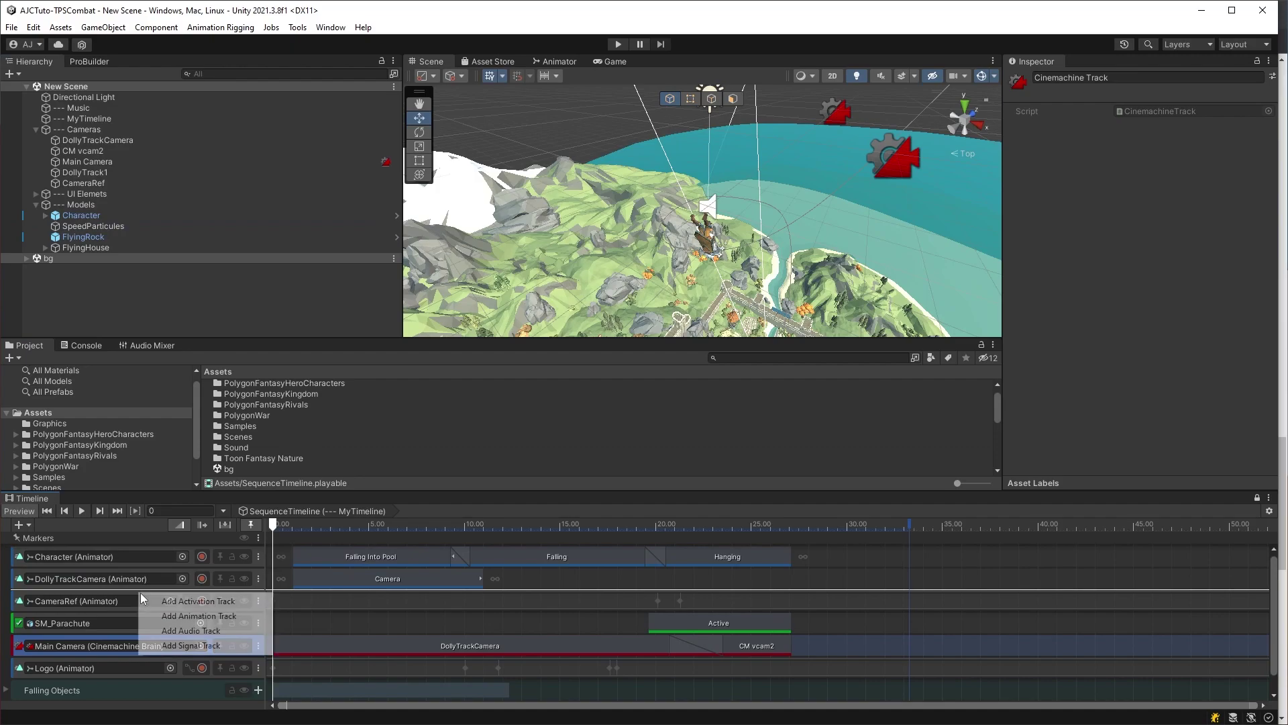
{"action": "left_click", "coordinate": [191, 645]}
{"action": "scroll", "coordinate": [191, 626], "scroll_direction": "down", "scroll_amount": 1}
{"action": "right_click", "coordinate": [149, 669]}
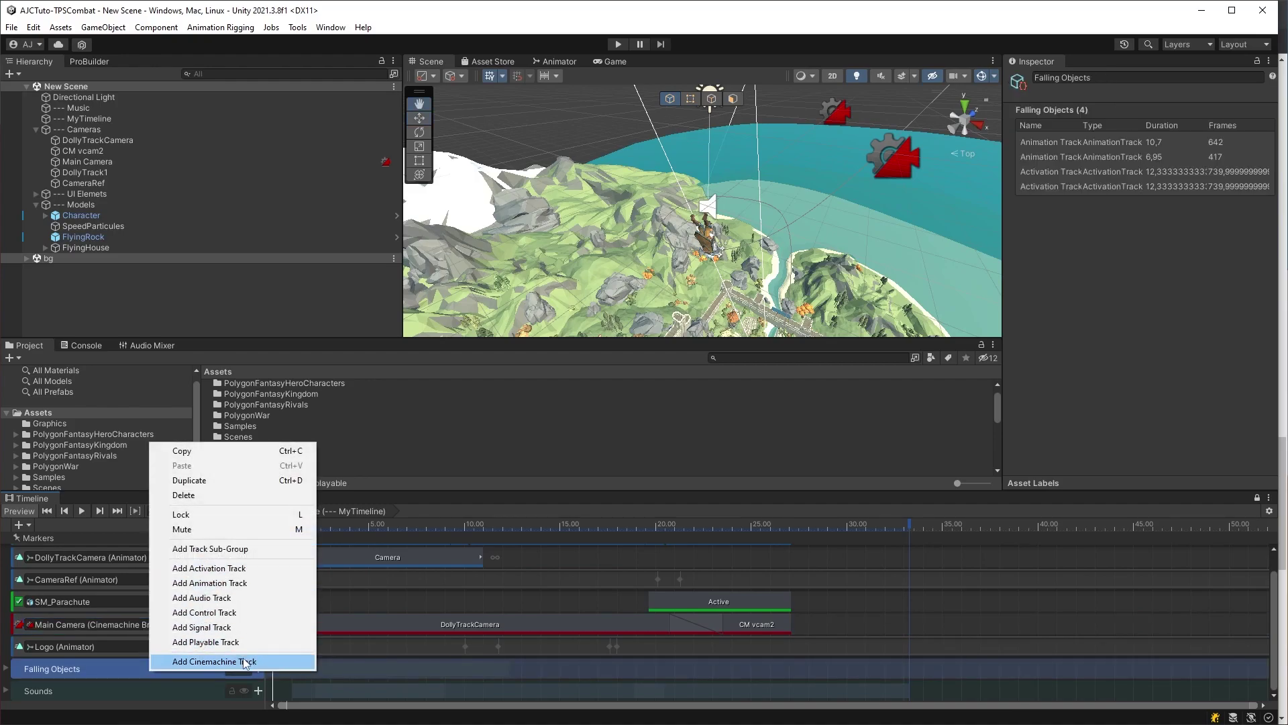
{"action": "left_click", "coordinate": [244, 595]}
{"action": "left_click", "coordinate": [20, 524]}
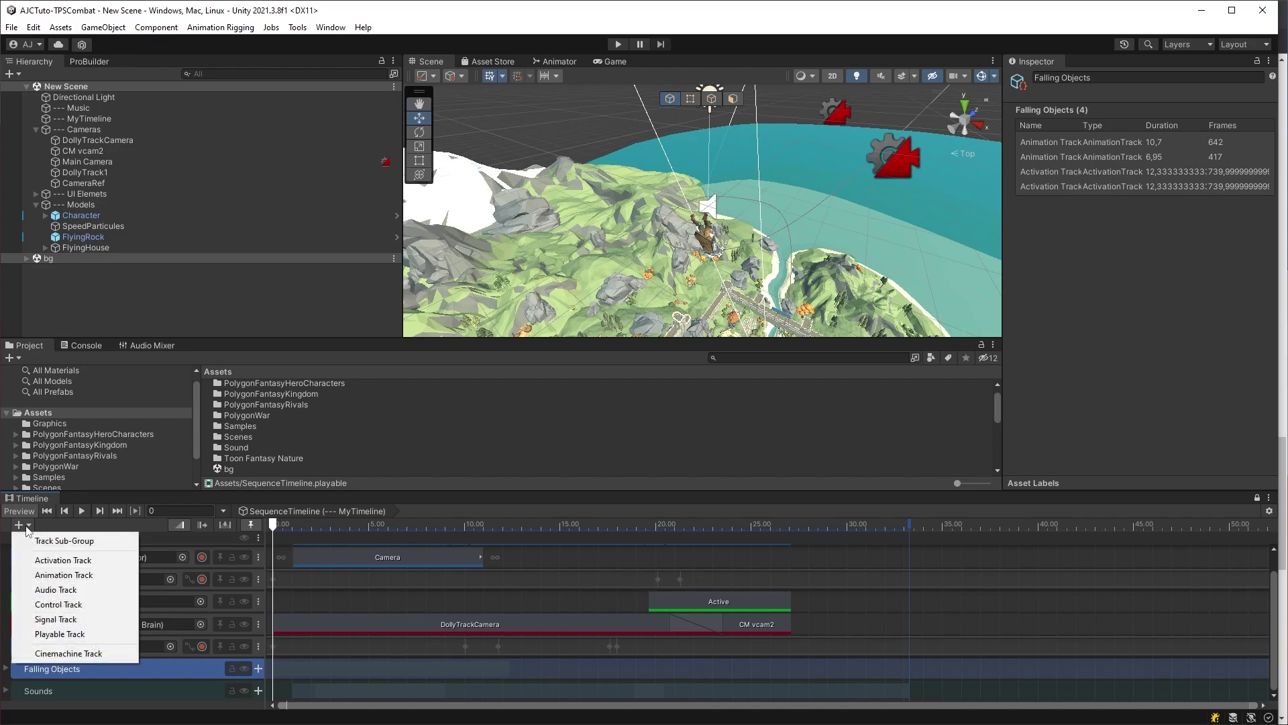
{"action": "left_click", "coordinate": [111, 551]}
{"action": "scroll", "coordinate": [537, 603], "scroll_direction": "up", "scroll_amount": 2}
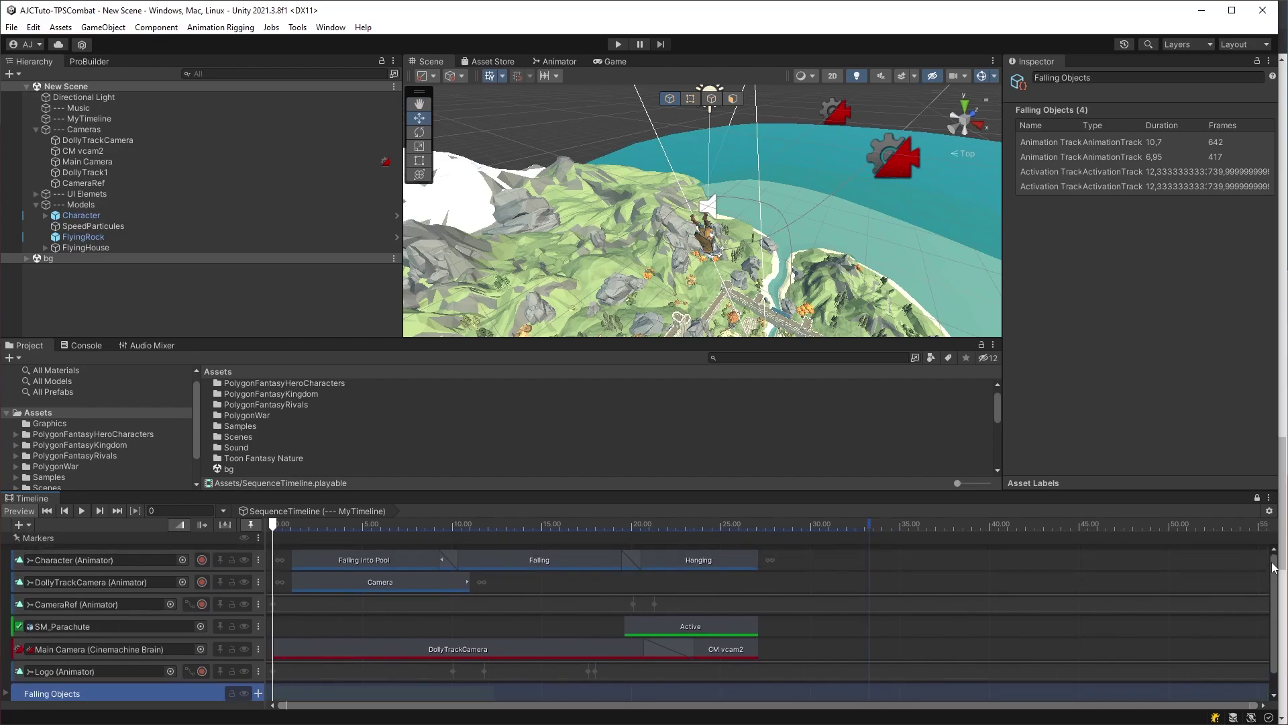
Stretch the Falling clip to about 21.8 s, then shorten it back to about 20.5 s
{"action": "left_click", "coordinate": [357, 559]}
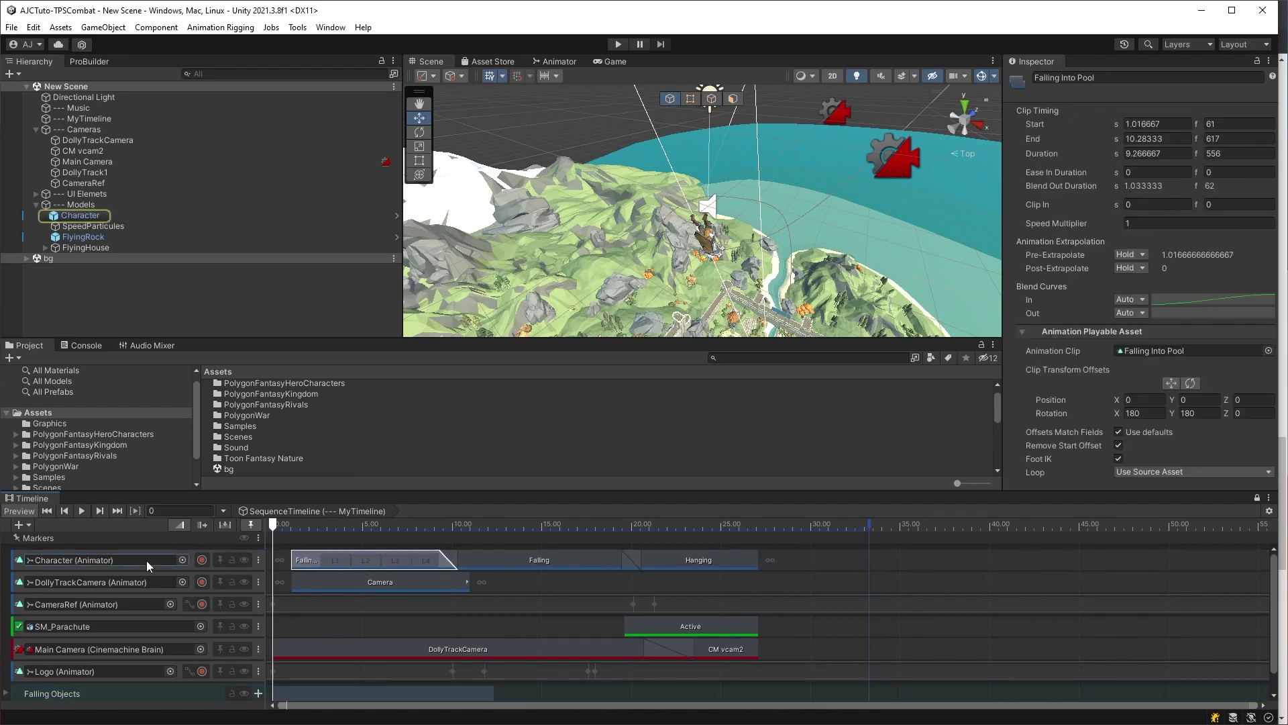
{"action": "left_click", "coordinate": [87, 218]}
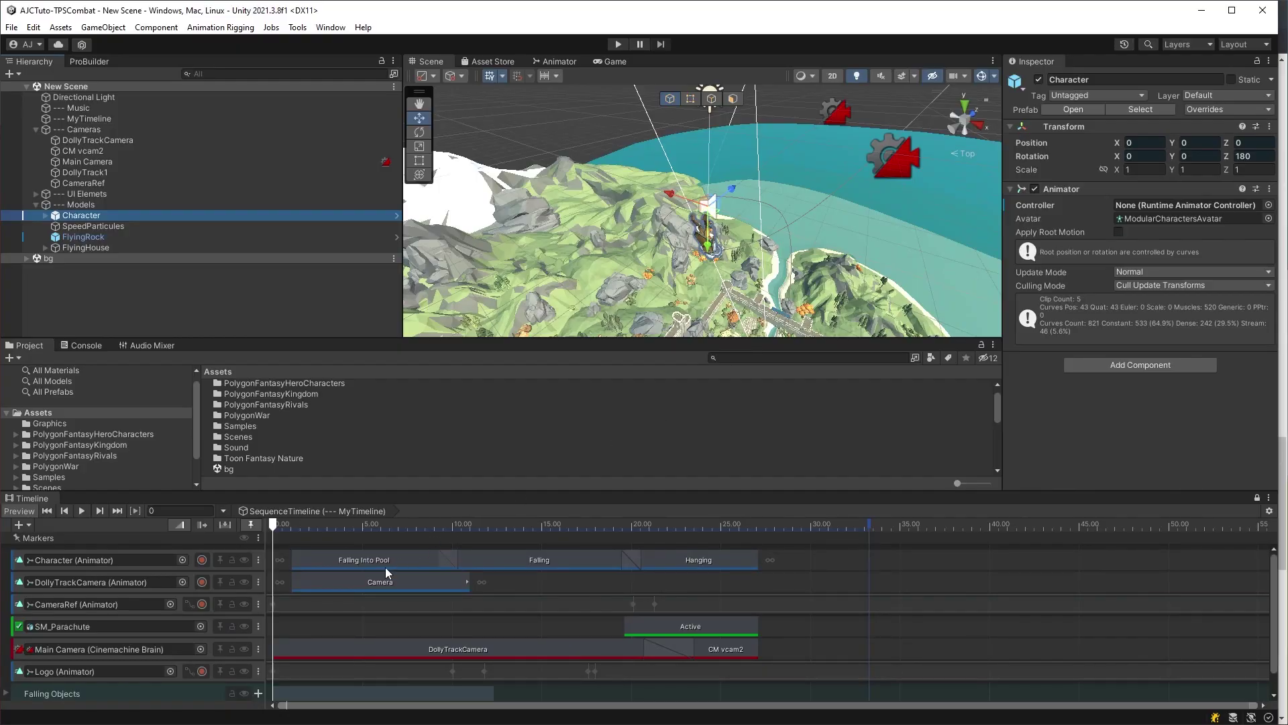
{"action": "left_click", "coordinate": [389, 560]}
{"action": "left_click", "coordinate": [506, 559]}
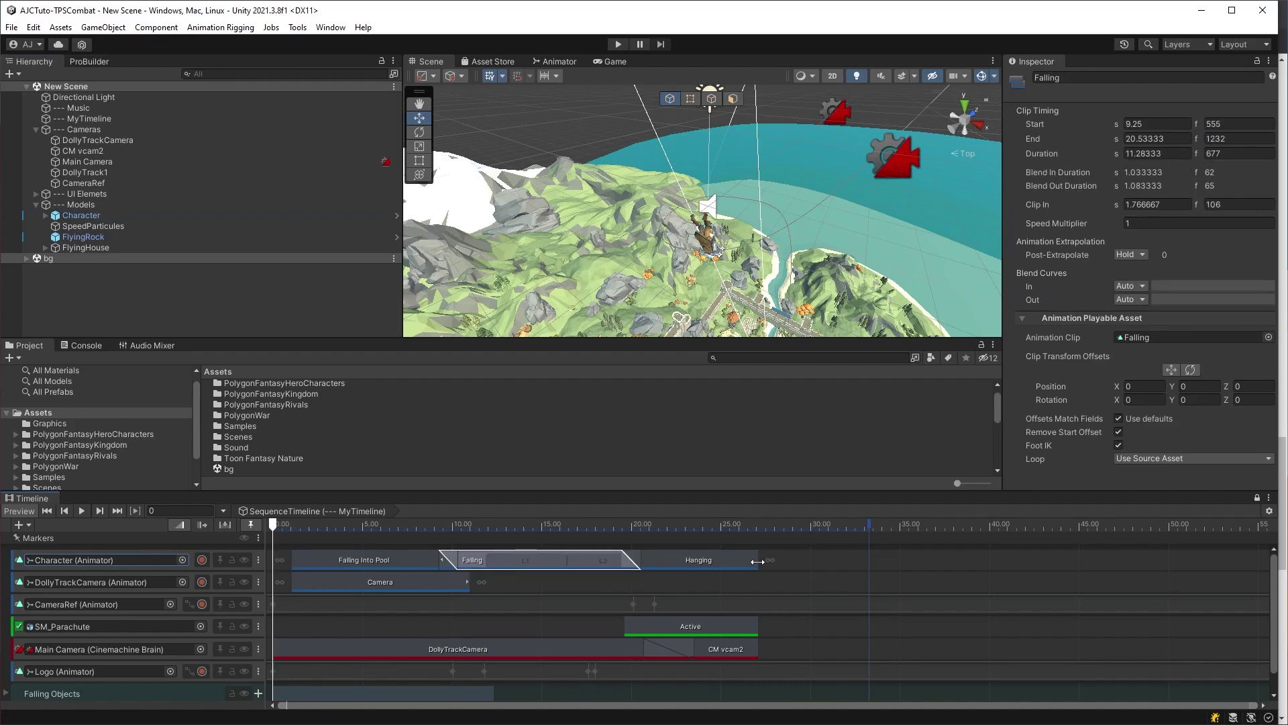
{"action": "left_click_drag", "start_coordinate": [758, 560], "coordinate": [759, 559]}
{"action": "mouse_move", "coordinate": [637, 559]}
{"action": "left_mouse_down"}
{"action": "mouse_move", "coordinate": [658, 559]}
{"action": "mouse_move", "coordinate": [645, 560]}
{"action": "left_mouse_up"}
{"action": "left_click_drag", "start_coordinate": [640, 558], "coordinate": [633, 560]}
Set Falling Into Pool's X and Y rotation offsets to 0, then undo back to 180°
{"action": "left_click", "coordinate": [417, 560]}
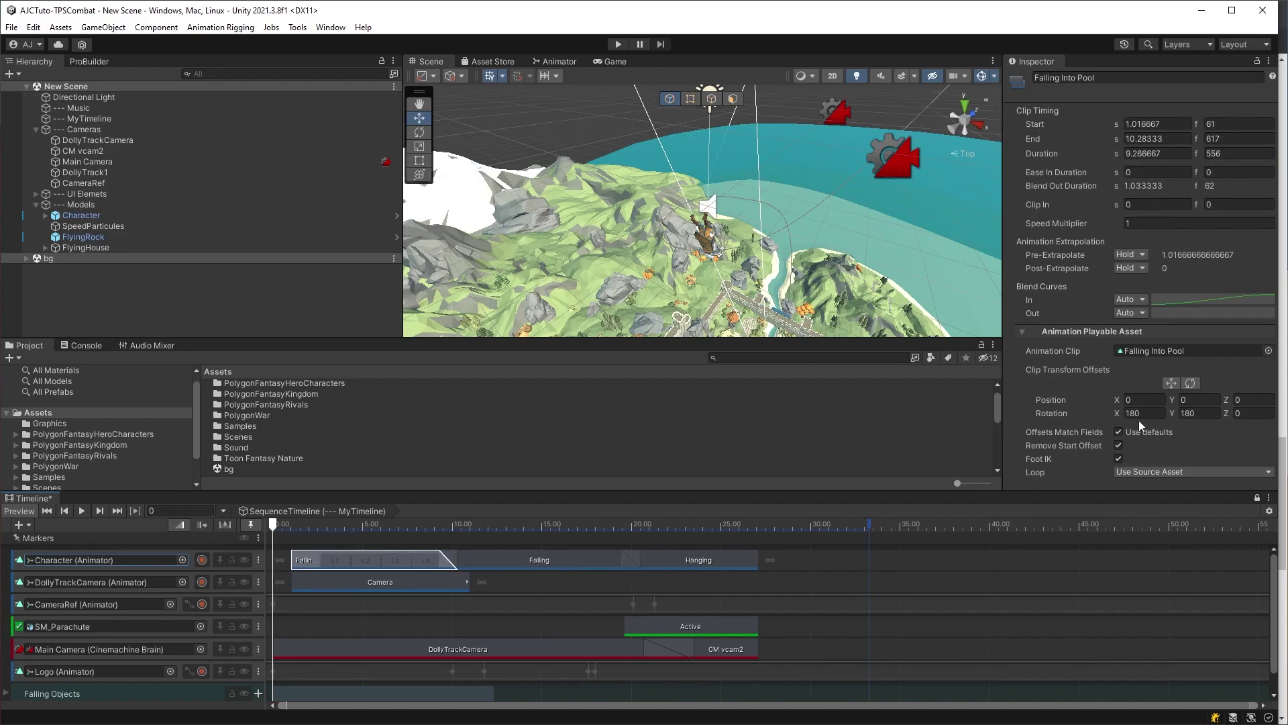
{"action": "left_click", "coordinate": [1194, 412]}
{"action": "left_click", "coordinate": [1156, 413]}
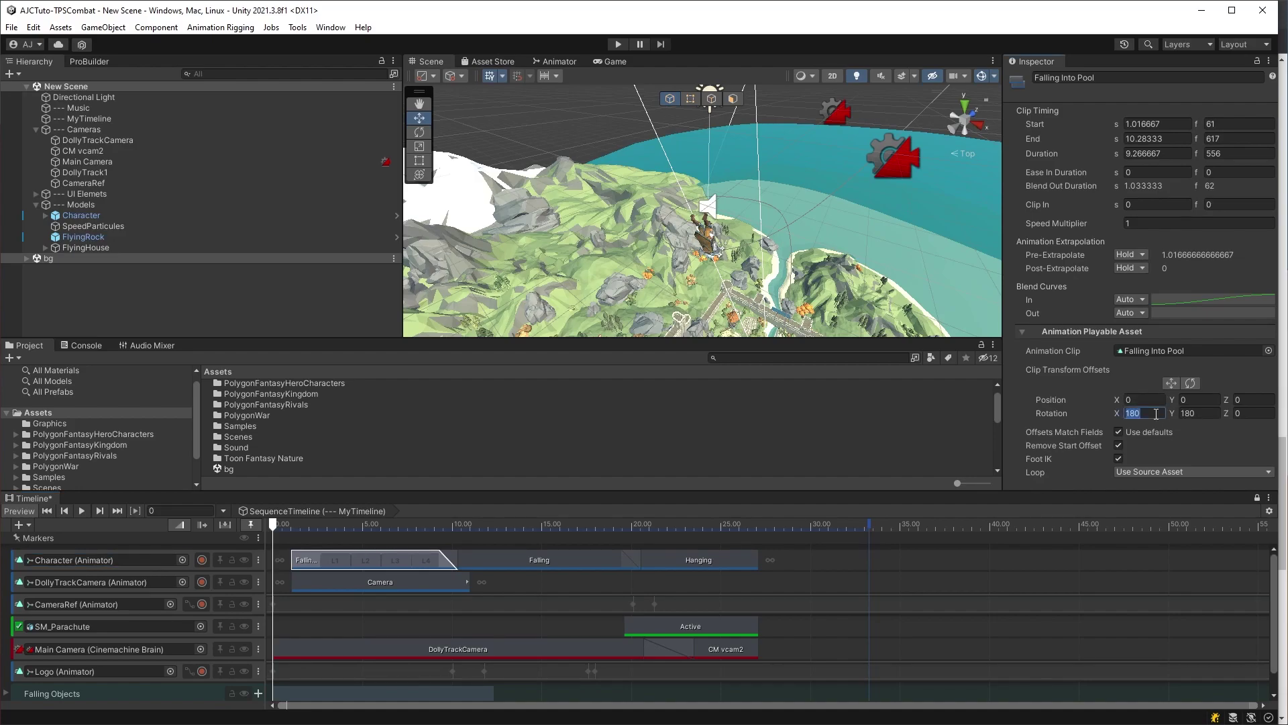
{"action": "type", "text": "0"}
{"action": "left_click", "coordinate": [1197, 413]}
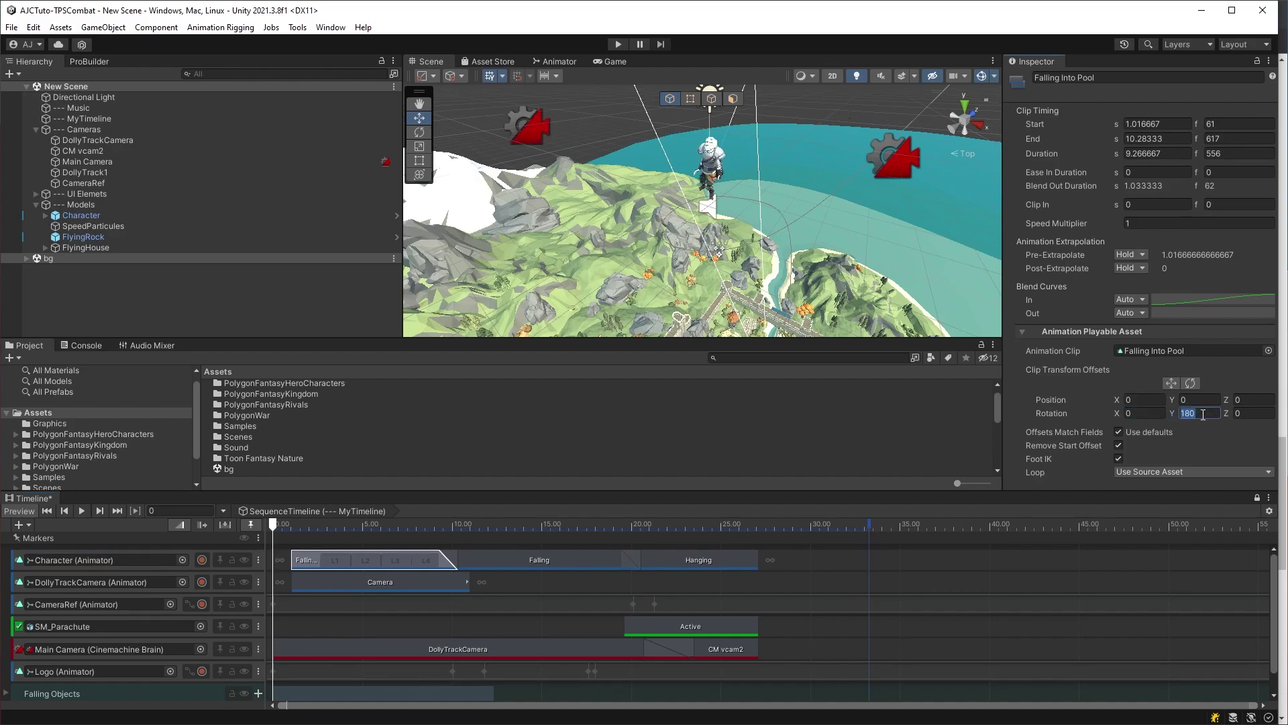
{"action": "type", "text": "0"}
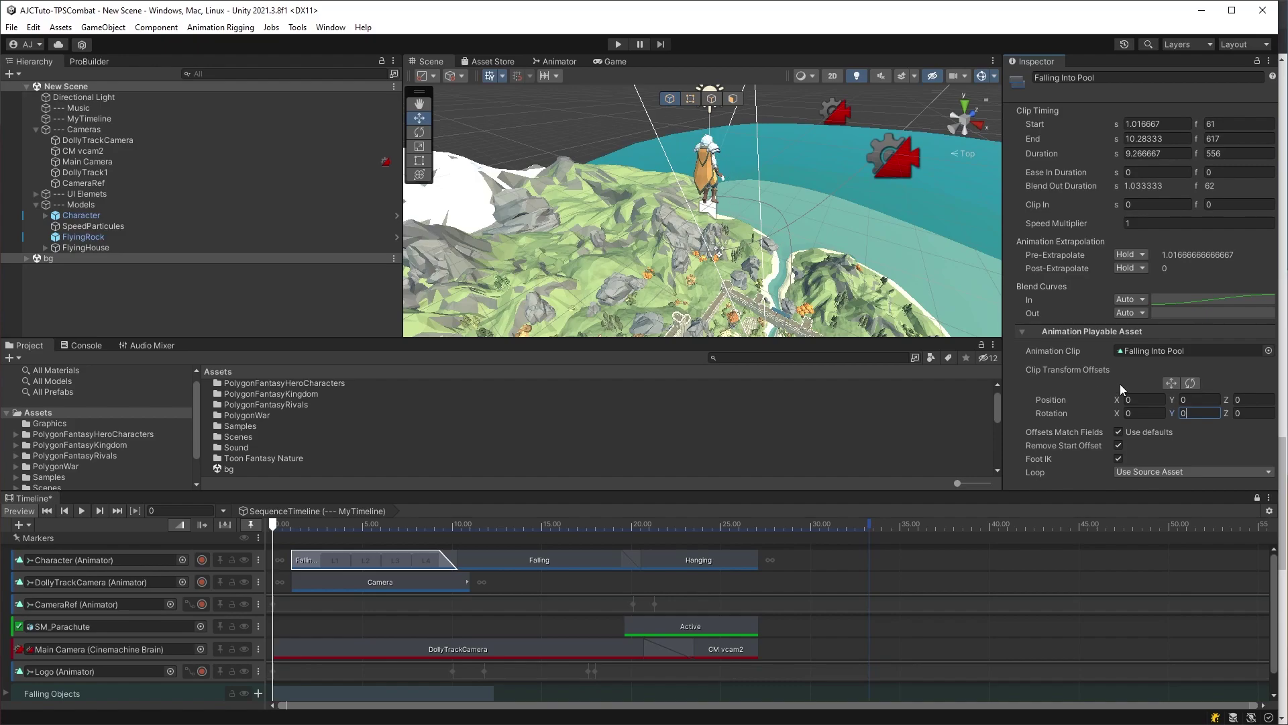
{"action": "key", "text": "ctrl+z"}
{"action": "key", "text": "ctrl+z"}
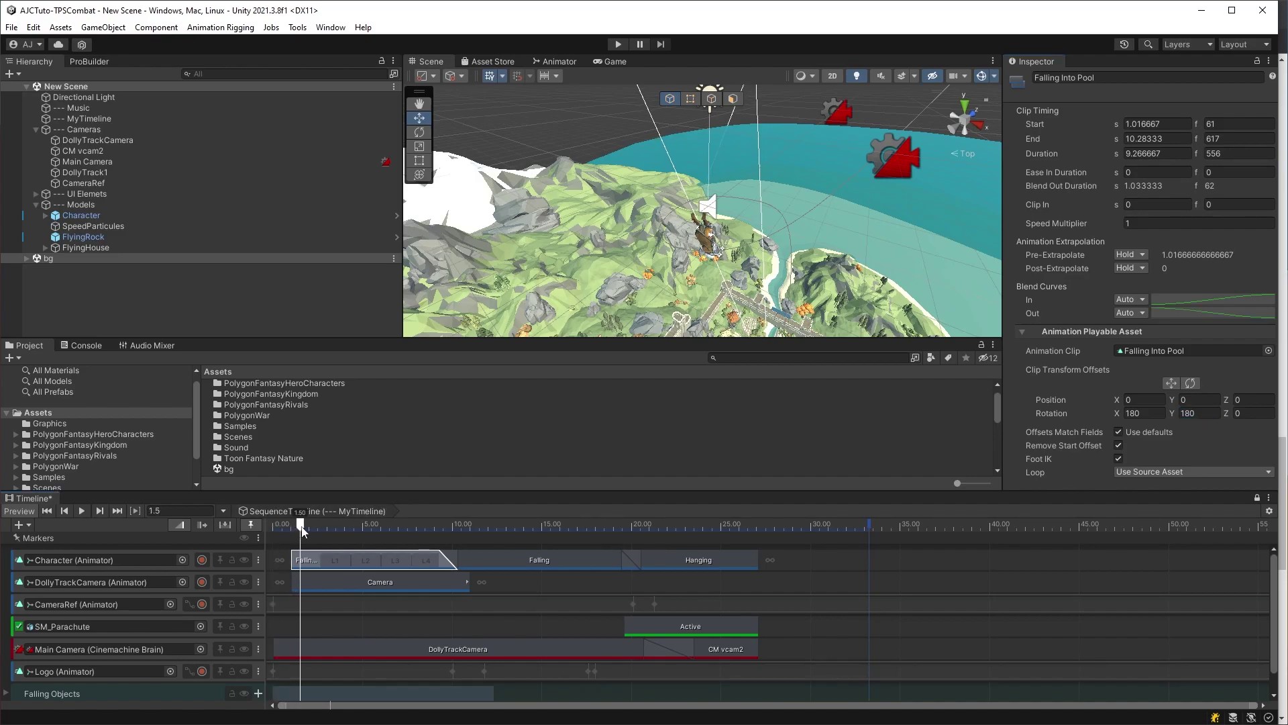
Scrub the playhead to about 22.58 s in the Hanging clip while following the selected Character
{"action": "left_click_drag", "start_coordinate": [274, 529], "coordinate": [327, 529]}
{"action": "left_click", "coordinate": [136, 204]}
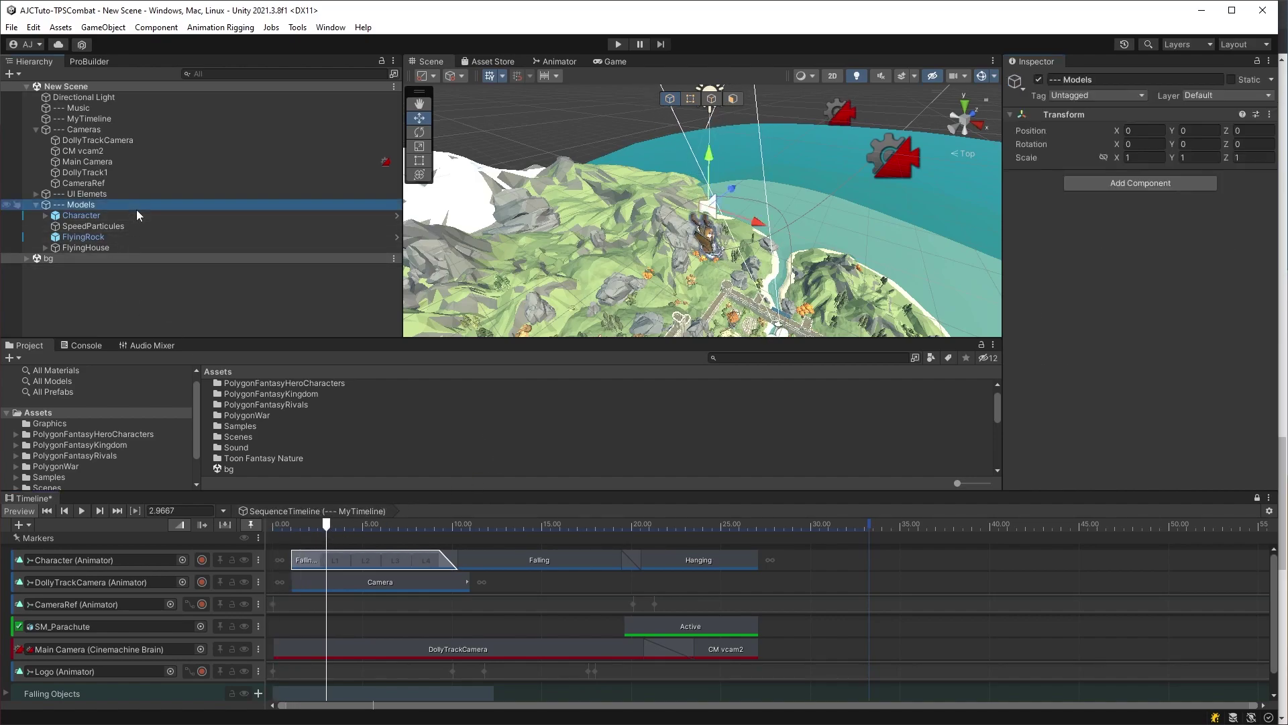
{"action": "left_click", "coordinate": [136, 215]}
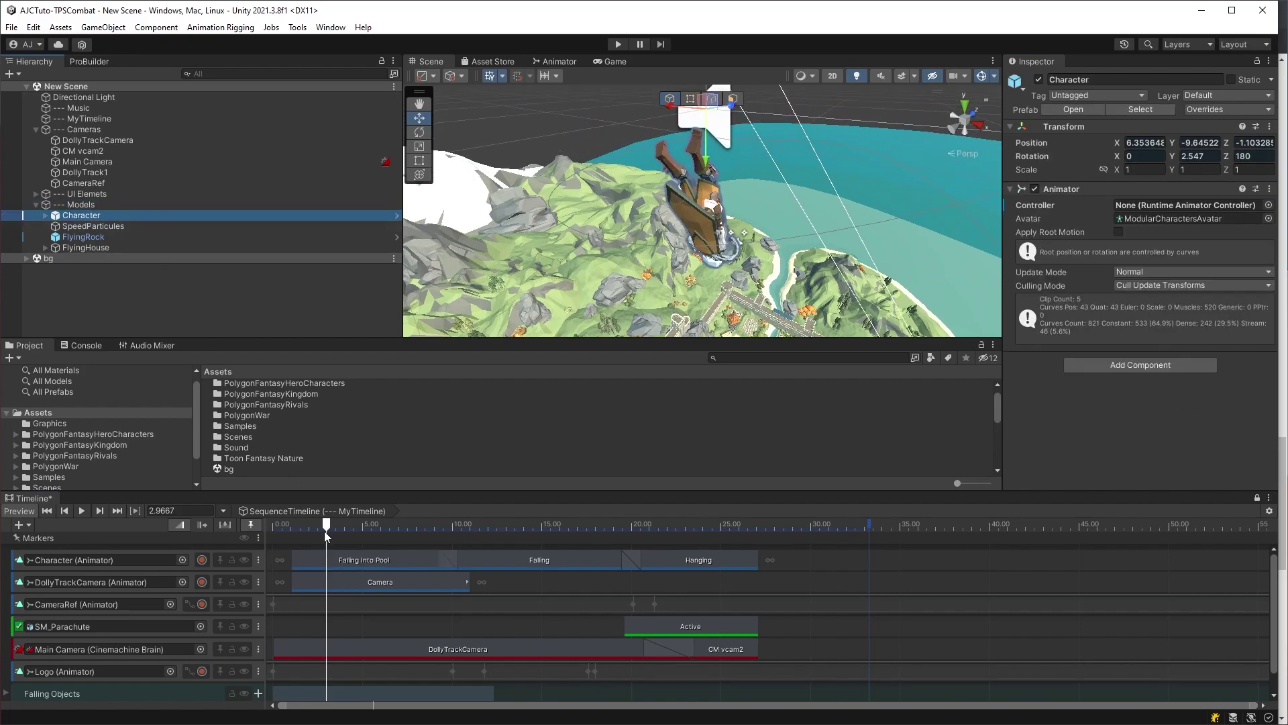
{"action": "mouse_move", "coordinate": [326, 529]}
{"action": "left_mouse_down"}
{"action": "mouse_move", "coordinate": [597, 530]}
{"action": "mouse_move", "coordinate": [669, 548]}
{"action": "left_mouse_up"}
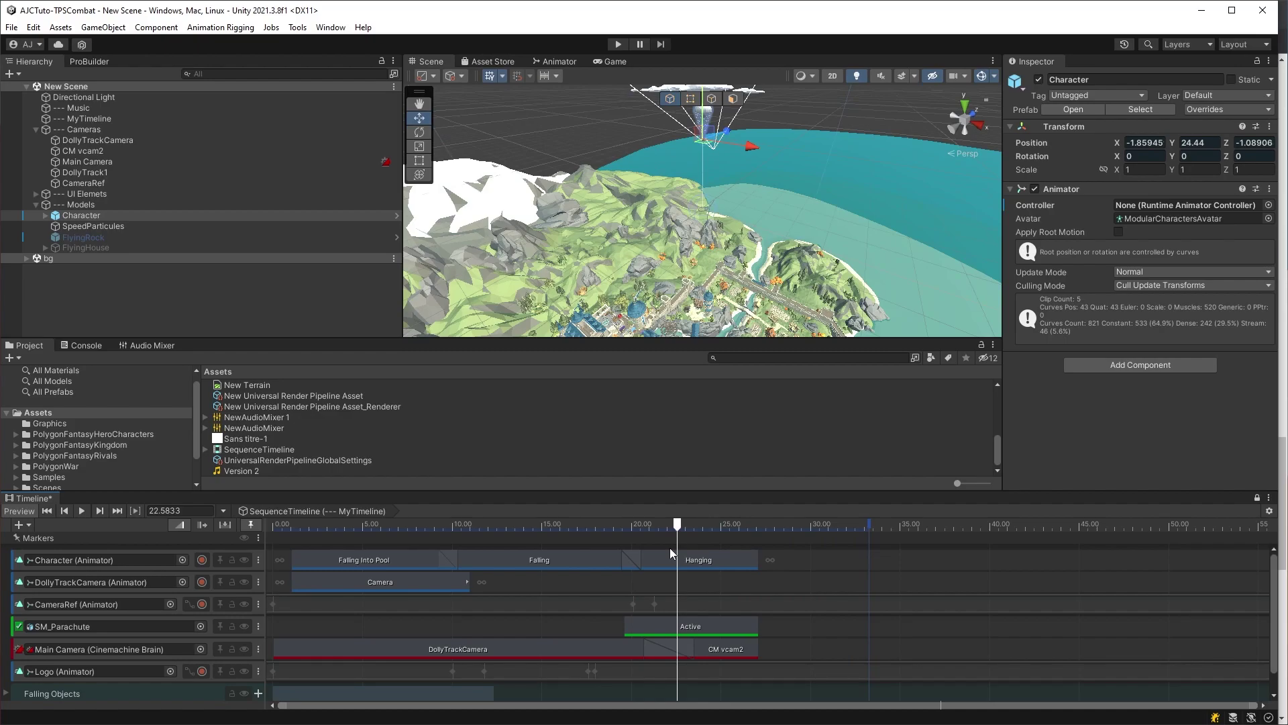
Open the Camera clip's Cam01Animation in a docked Animation window and rewind to its start
{"action": "left_click", "coordinate": [754, 588]}
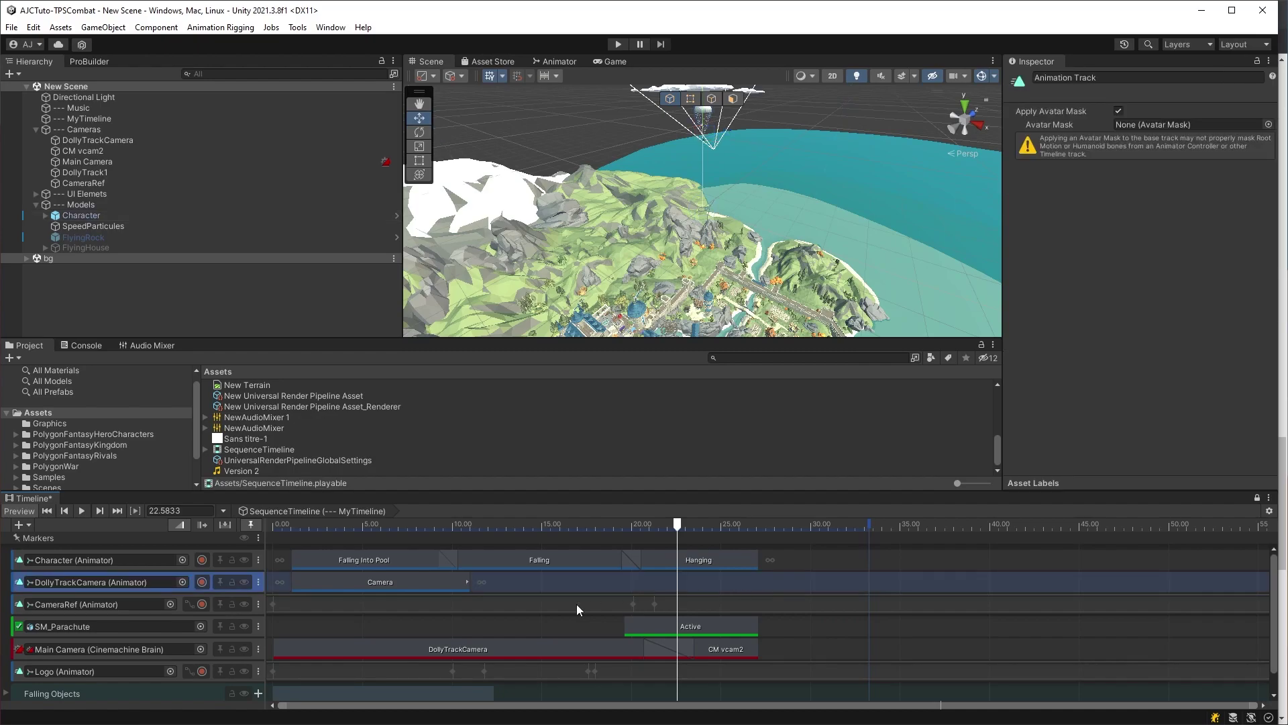
{"action": "double_click", "coordinate": [404, 587]}
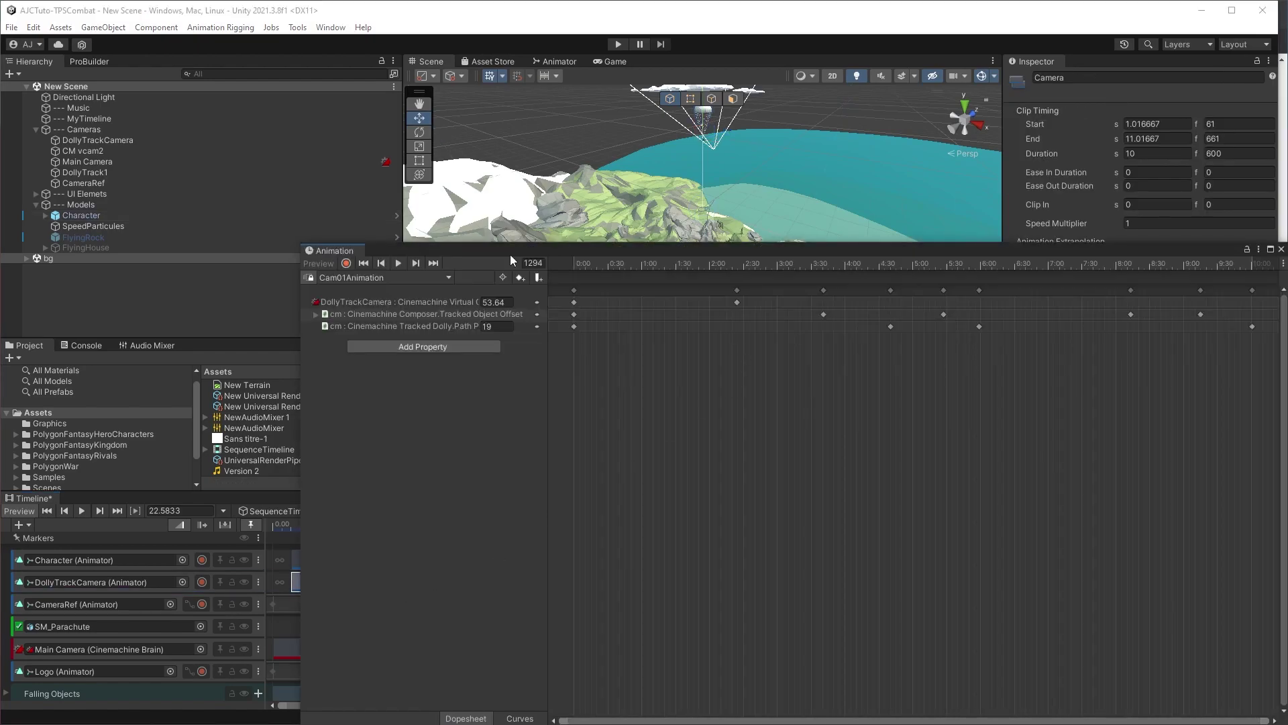
{"action": "mouse_move", "coordinate": [359, 251]}
{"action": "left_mouse_down"}
{"action": "mouse_move", "coordinate": [309, 400]}
{"action": "mouse_move", "coordinate": [255, 350]}
{"action": "left_mouse_up"}
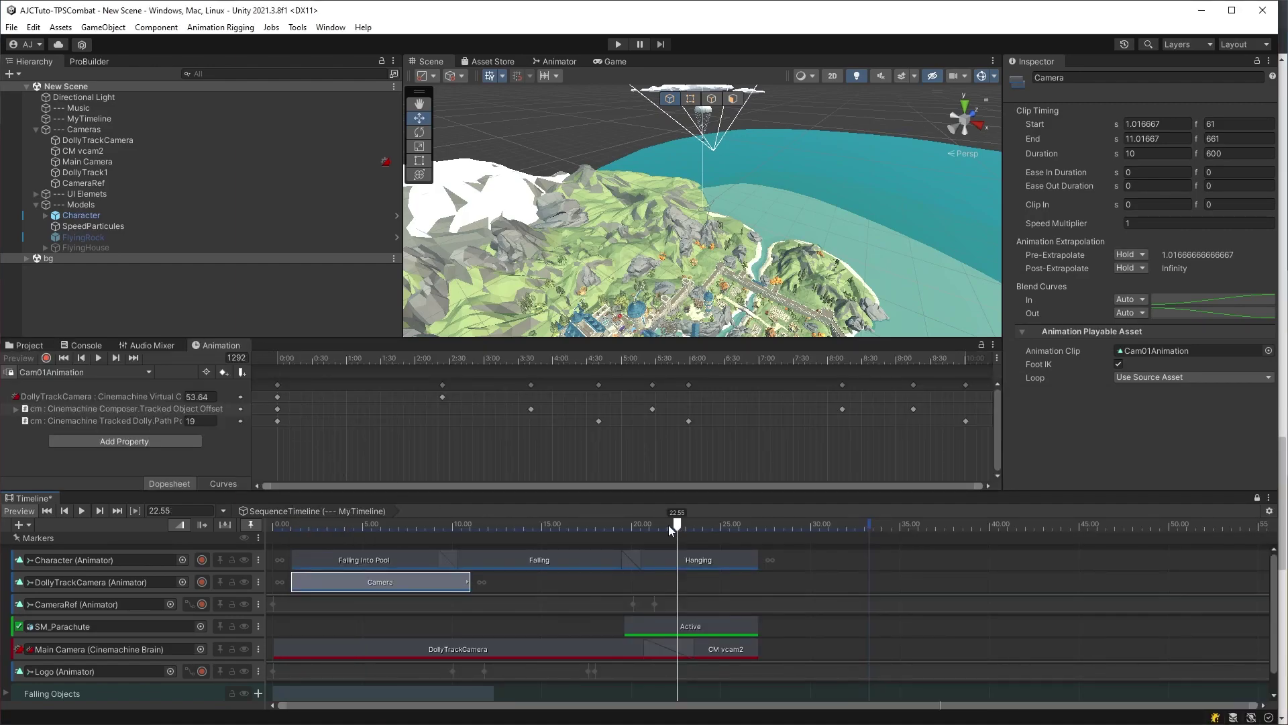
{"action": "left_click_drag", "start_coordinate": [676, 524], "coordinate": [300, 566]}
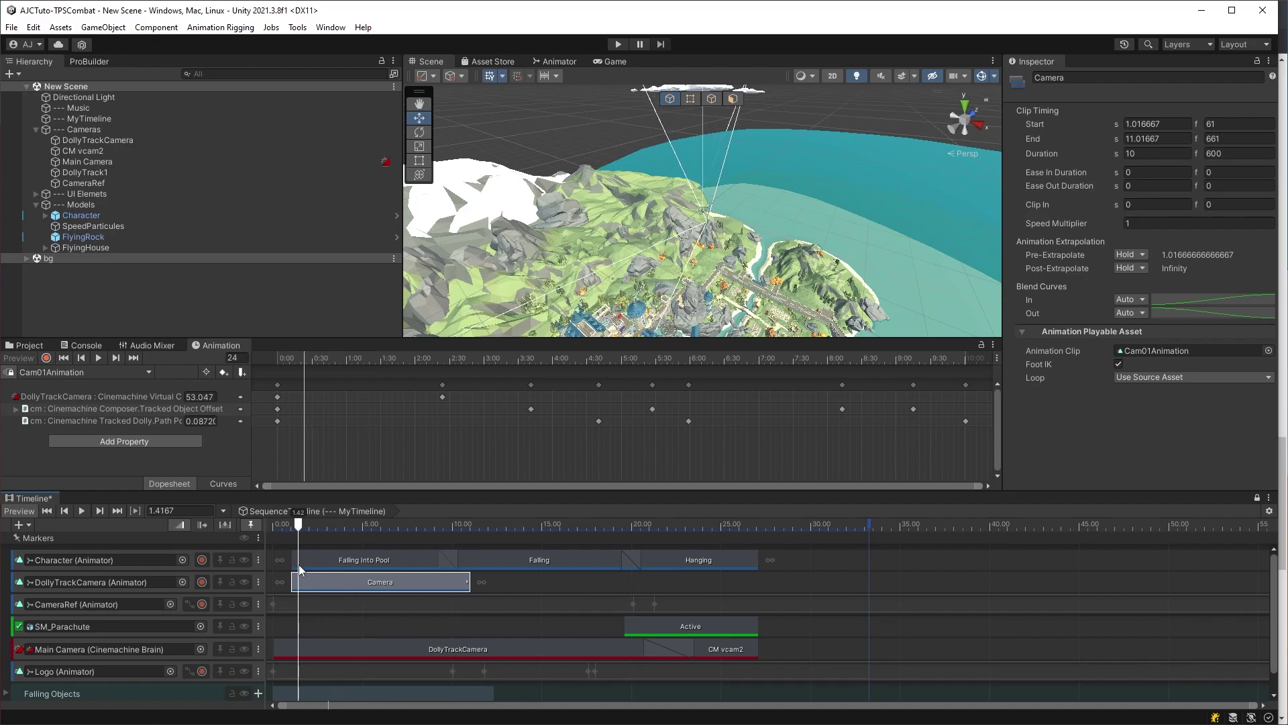
Expand Tracked Object Offset, widen the property list, and scrub the keyframes to about 11.17 s
{"action": "left_click", "coordinate": [16, 409]}
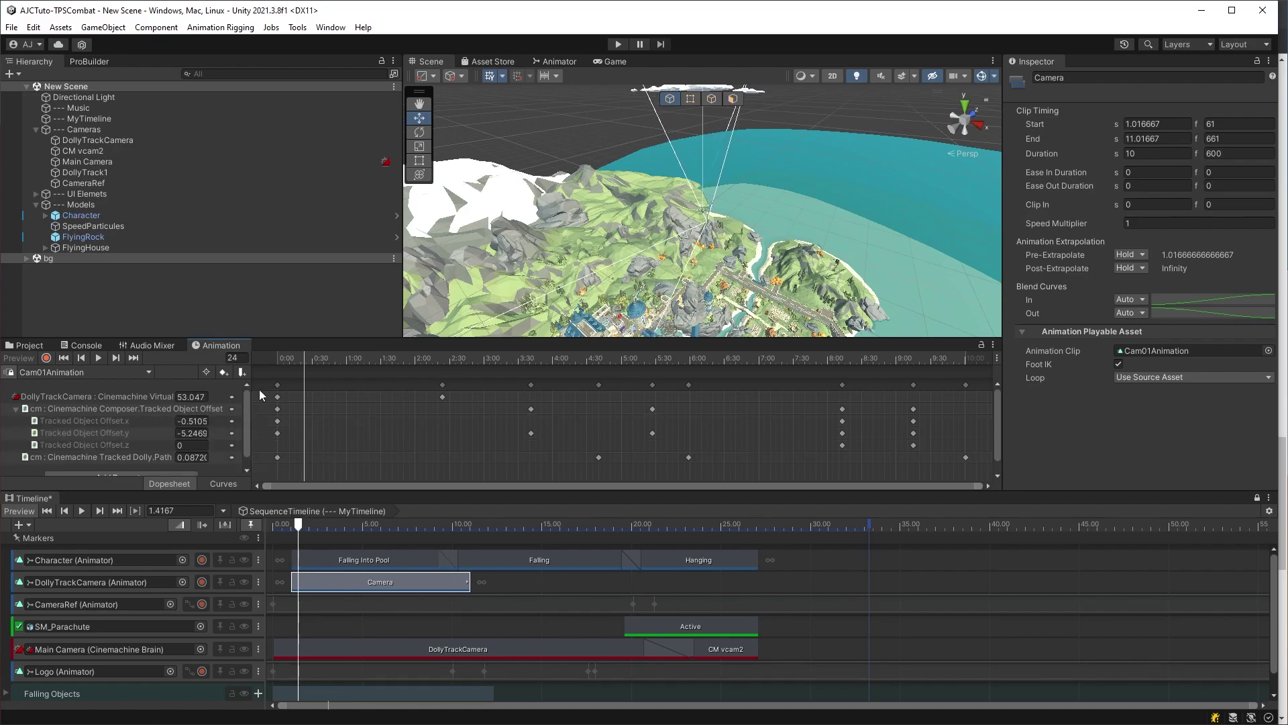
{"action": "left_click_drag", "start_coordinate": [251, 397], "coordinate": [349, 396]}
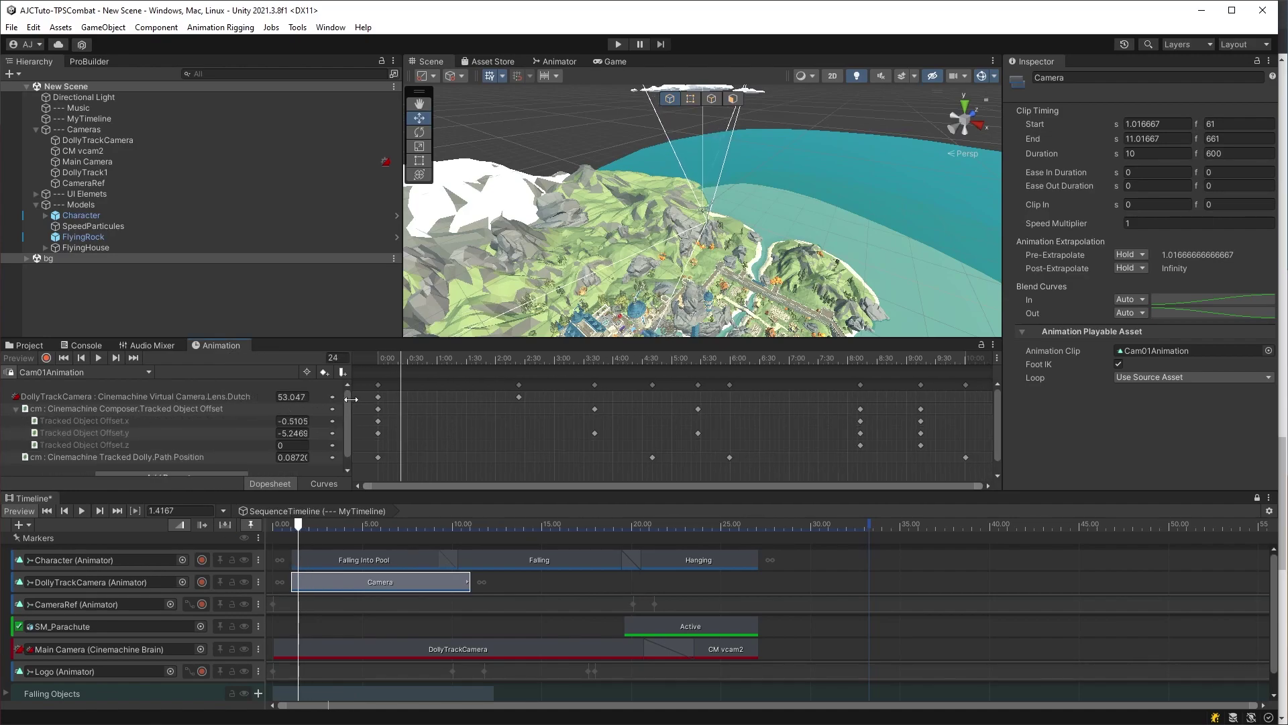
{"action": "mouse_move", "coordinate": [403, 361]}
{"action": "left_mouse_down"}
{"action": "mouse_move", "coordinate": [435, 373]}
{"action": "mouse_move", "coordinate": [775, 387]}
{"action": "left_mouse_up"}
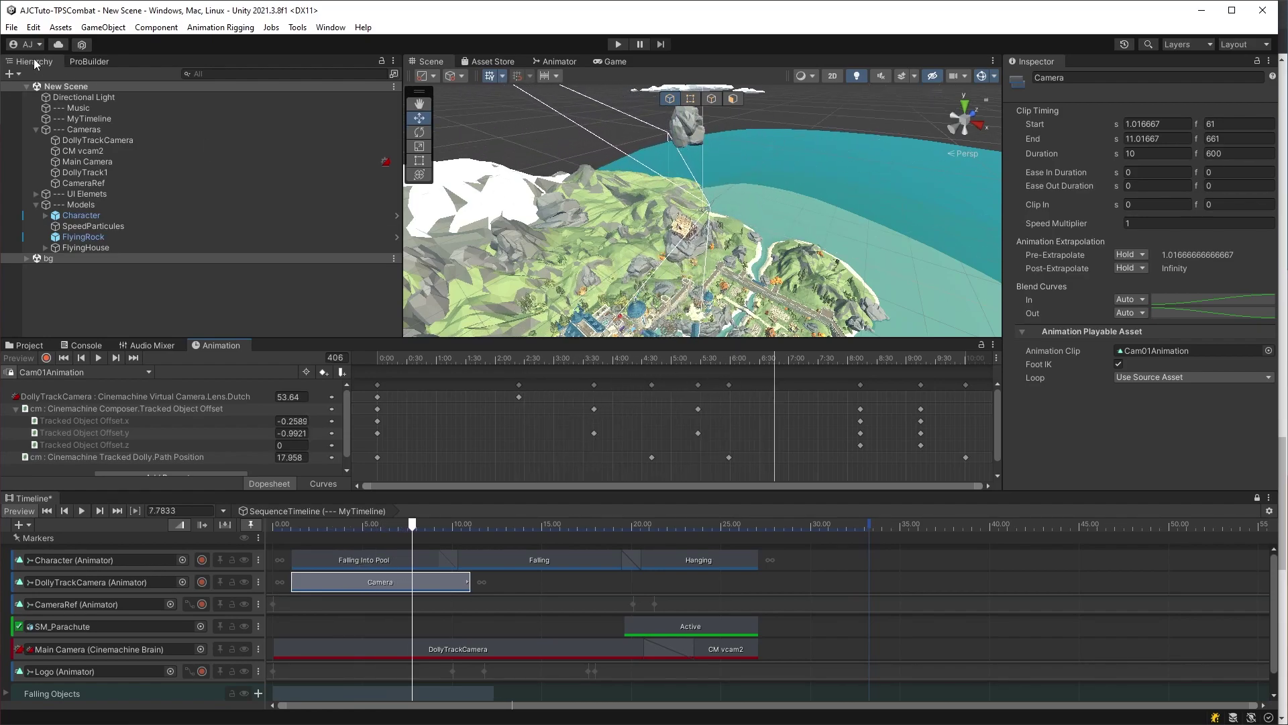
{"action": "double_click", "coordinate": [132, 139]}
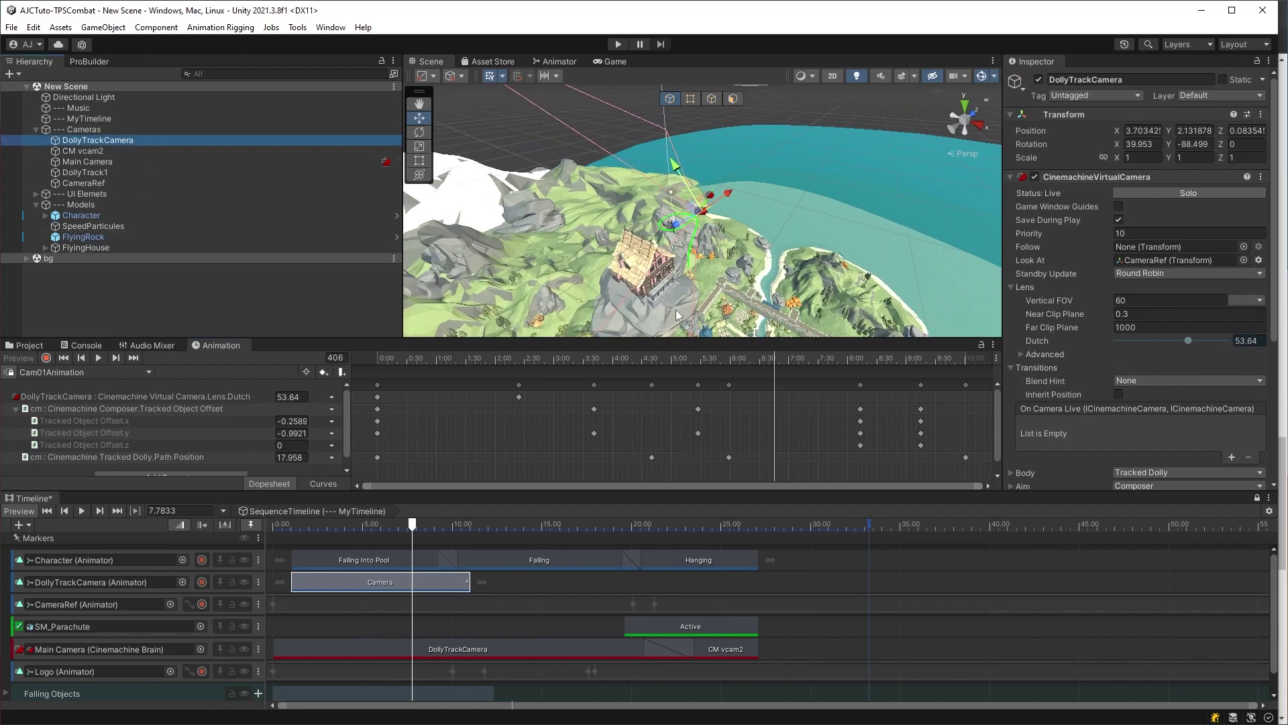
{"action": "left_click_drag", "start_coordinate": [776, 358], "coordinate": [973, 361]}
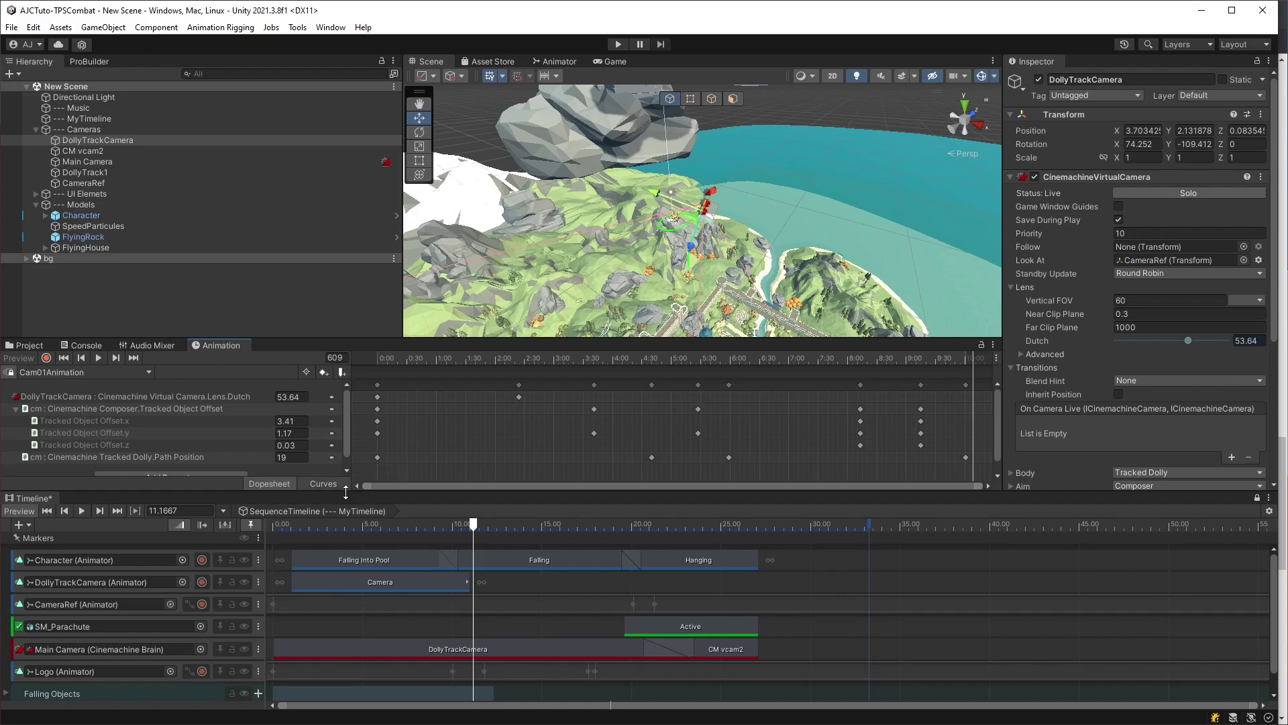
Record a CameraRef Position Y keyframe at about 23.37 s, then stop recording
{"action": "left_click", "coordinate": [829, 605]}
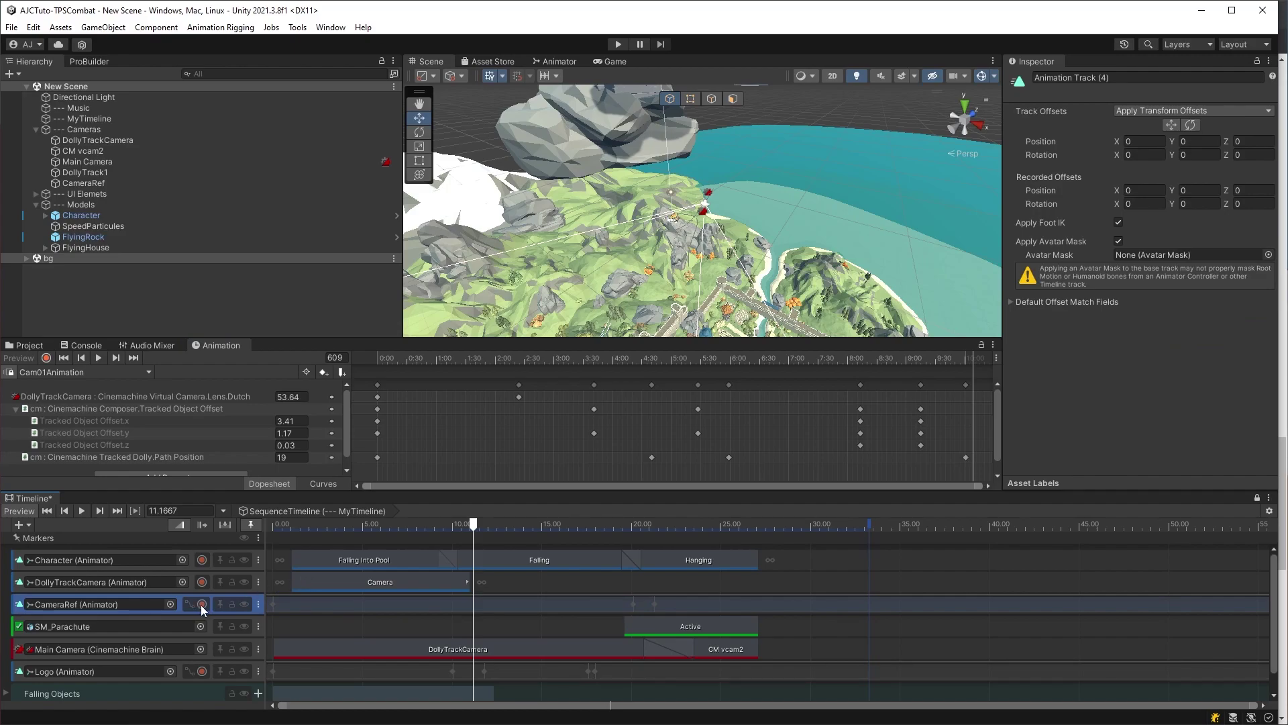
{"action": "left_click_drag", "start_coordinate": [475, 530], "coordinate": [691, 530]}
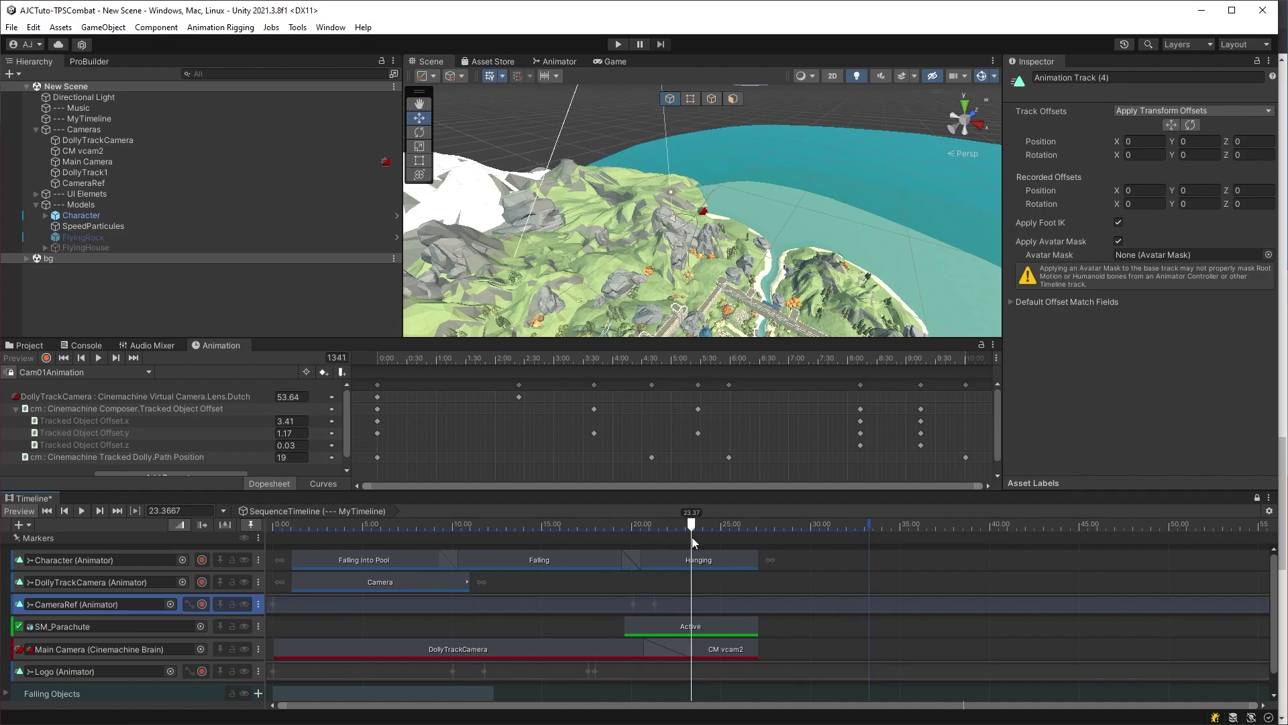
{"action": "left_click", "coordinate": [201, 604]}
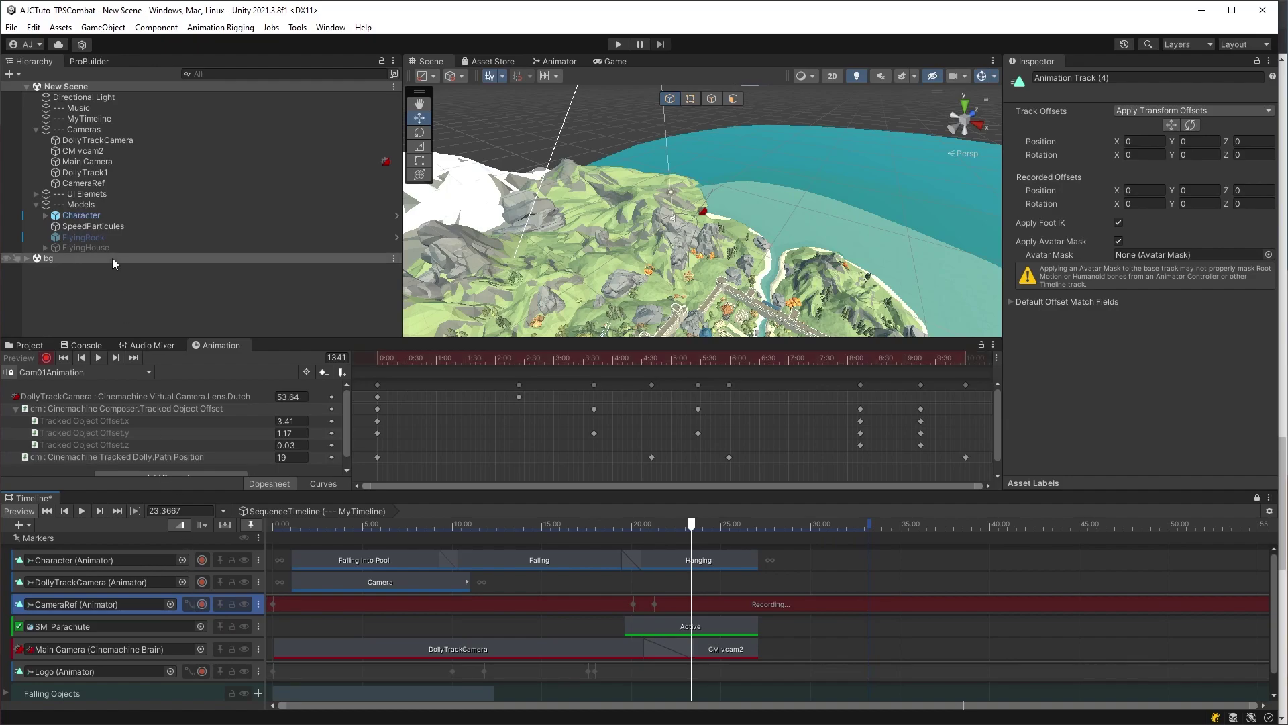
{"action": "left_click", "coordinate": [106, 181]}
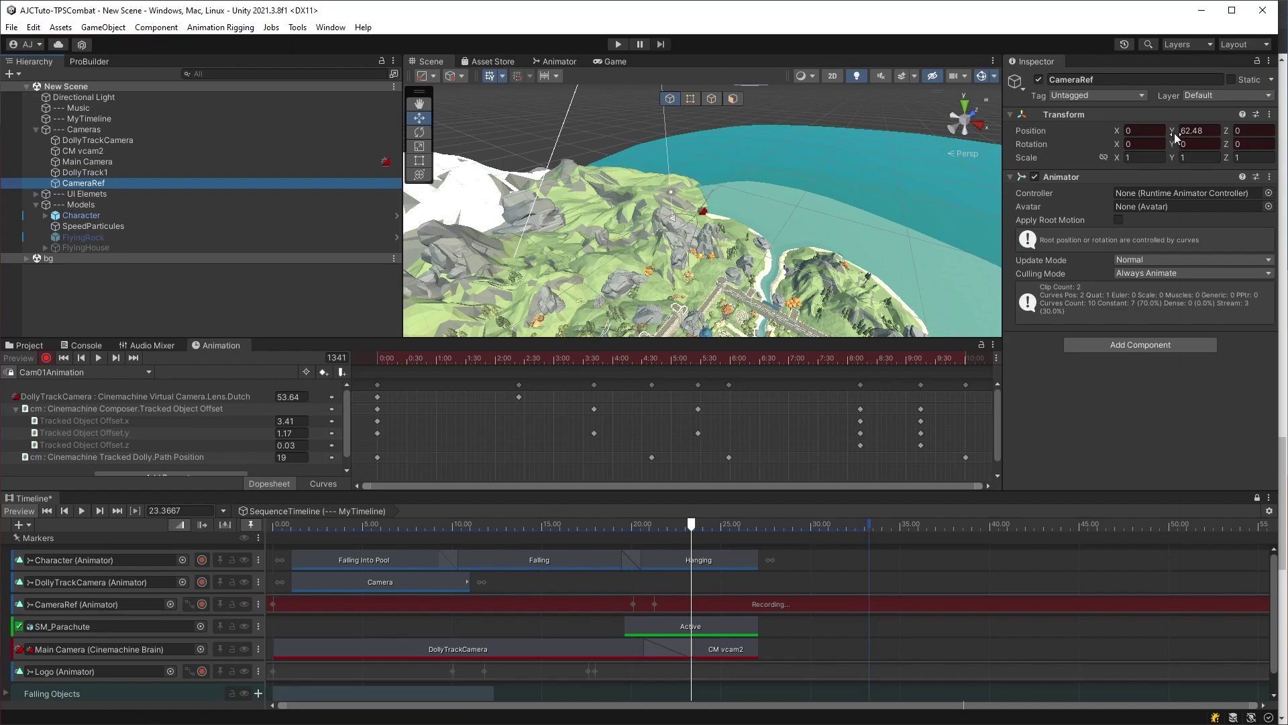
{"action": "left_click_drag", "start_coordinate": [1173, 132], "coordinate": [1177, 137]}
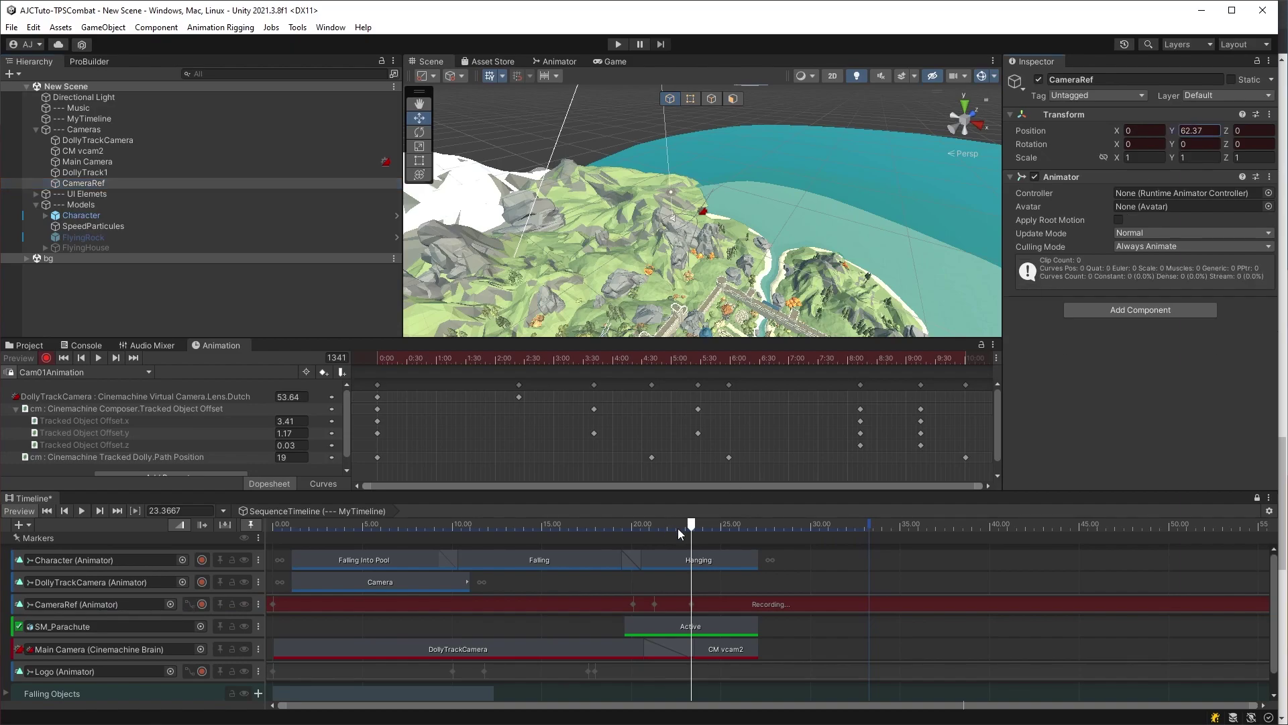
{"action": "mouse_move", "coordinate": [691, 526]}
{"action": "left_mouse_down"}
{"action": "mouse_move", "coordinate": [705, 528]}
{"action": "mouse_move", "coordinate": [690, 538]}
{"action": "left_mouse_up"}
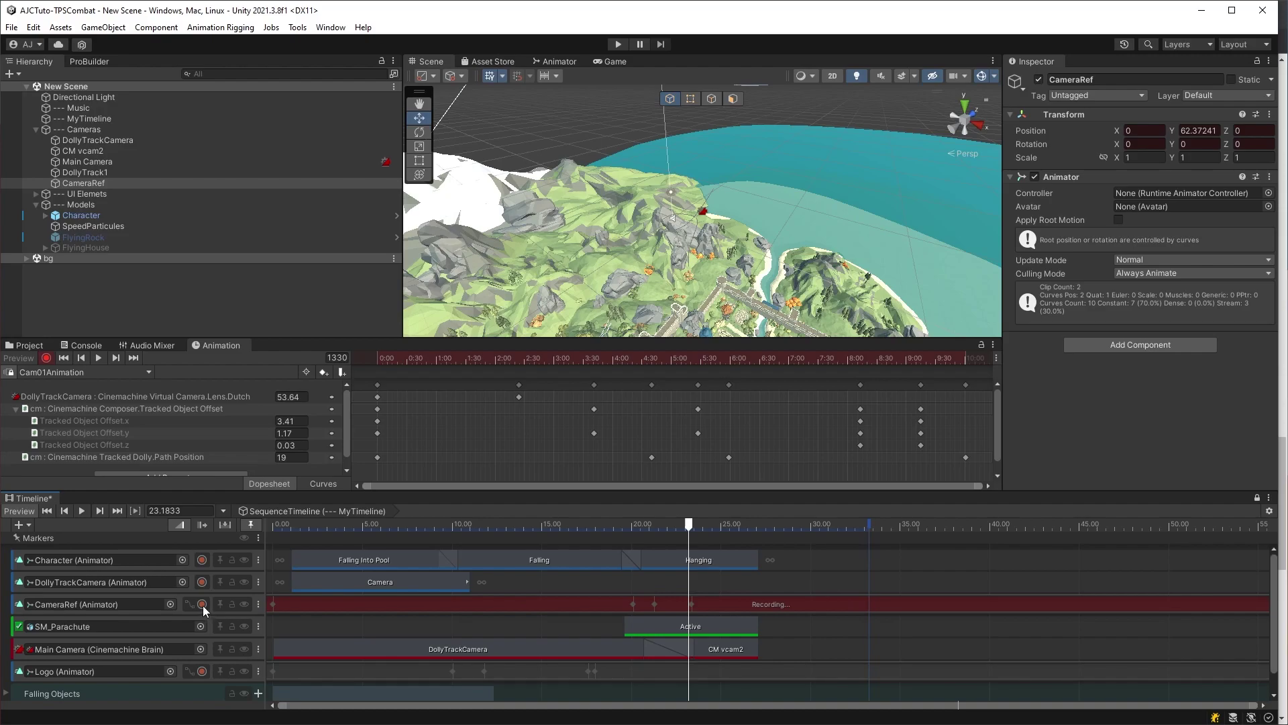
{"action": "left_click", "coordinate": [203, 605]}
Delete the last keyframe on CameraRef's position curve, leaving a single rise to Y 62.48
{"action": "left_click", "coordinate": [190, 605]}
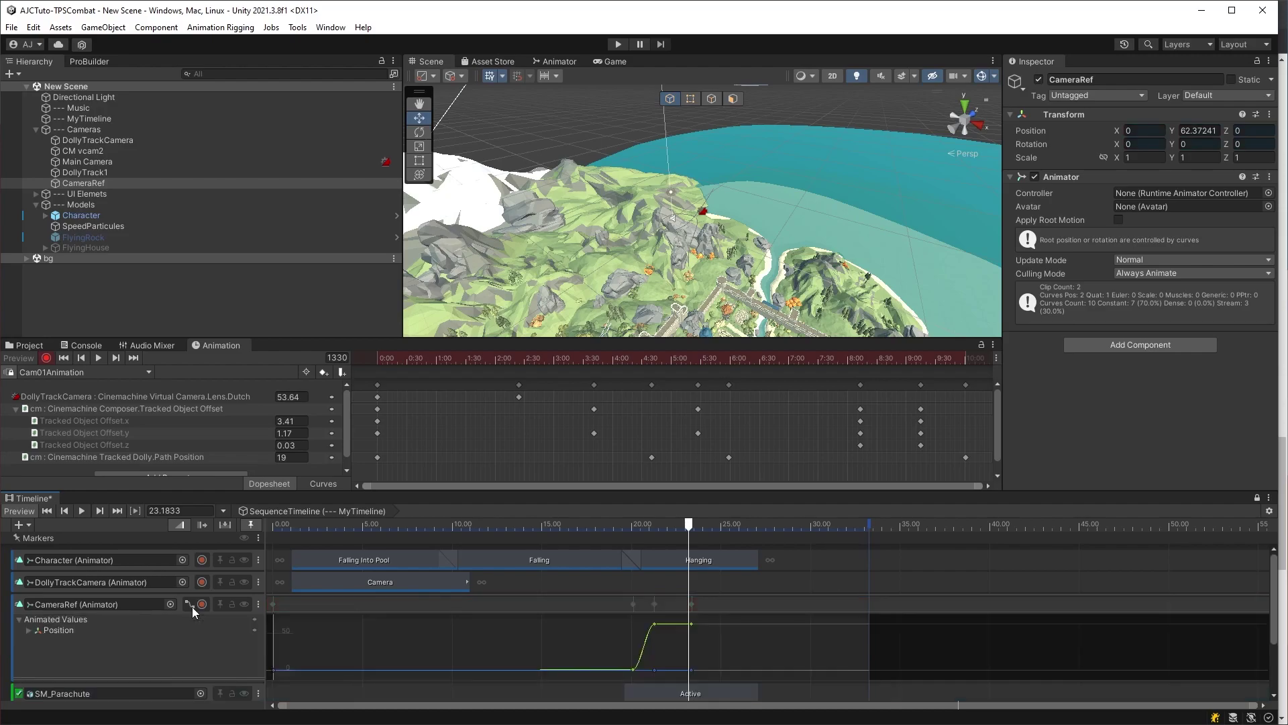
{"action": "left_click_drag", "start_coordinate": [687, 527], "coordinate": [669, 530]}
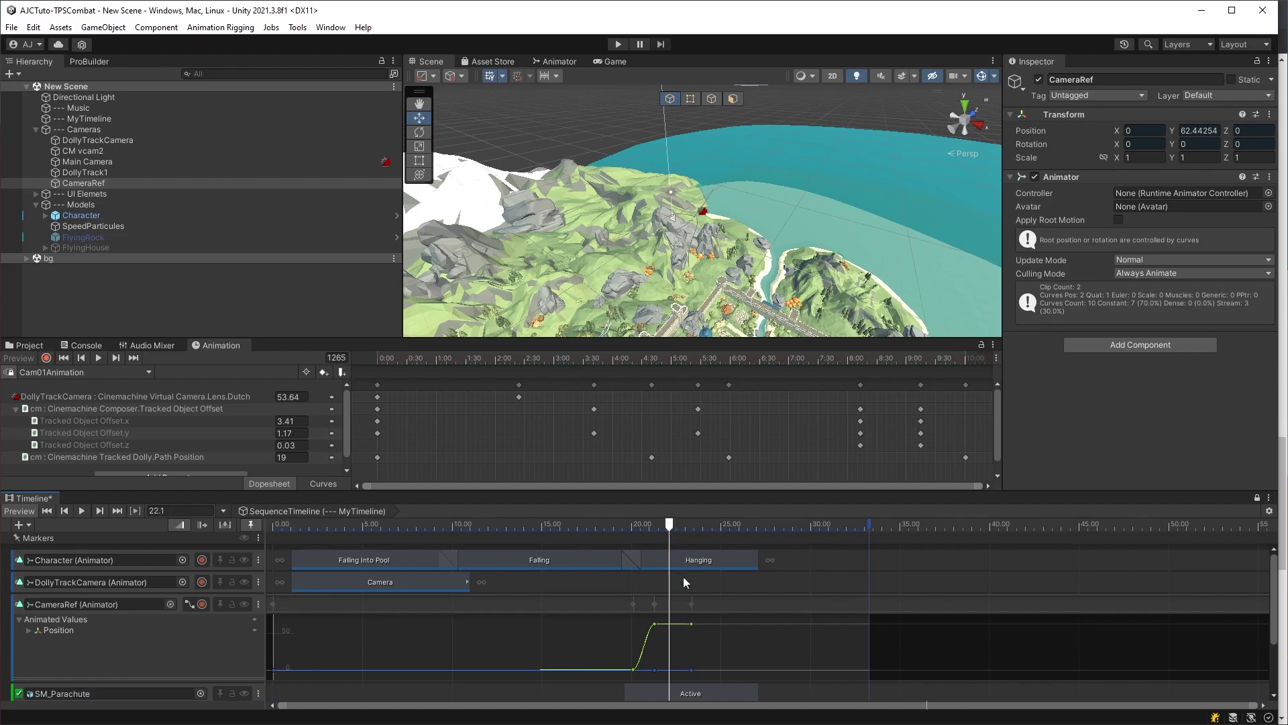
{"action": "left_click", "coordinate": [691, 623]}
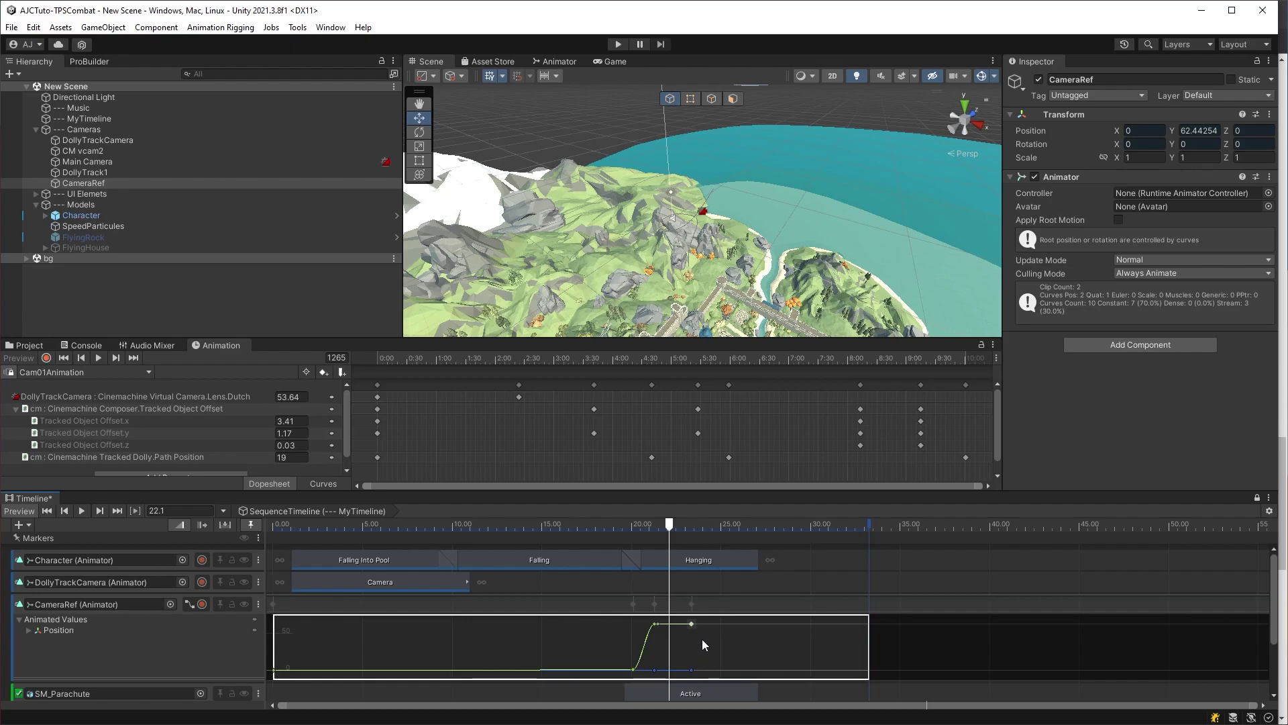
{"action": "key", "text": "Delete"}
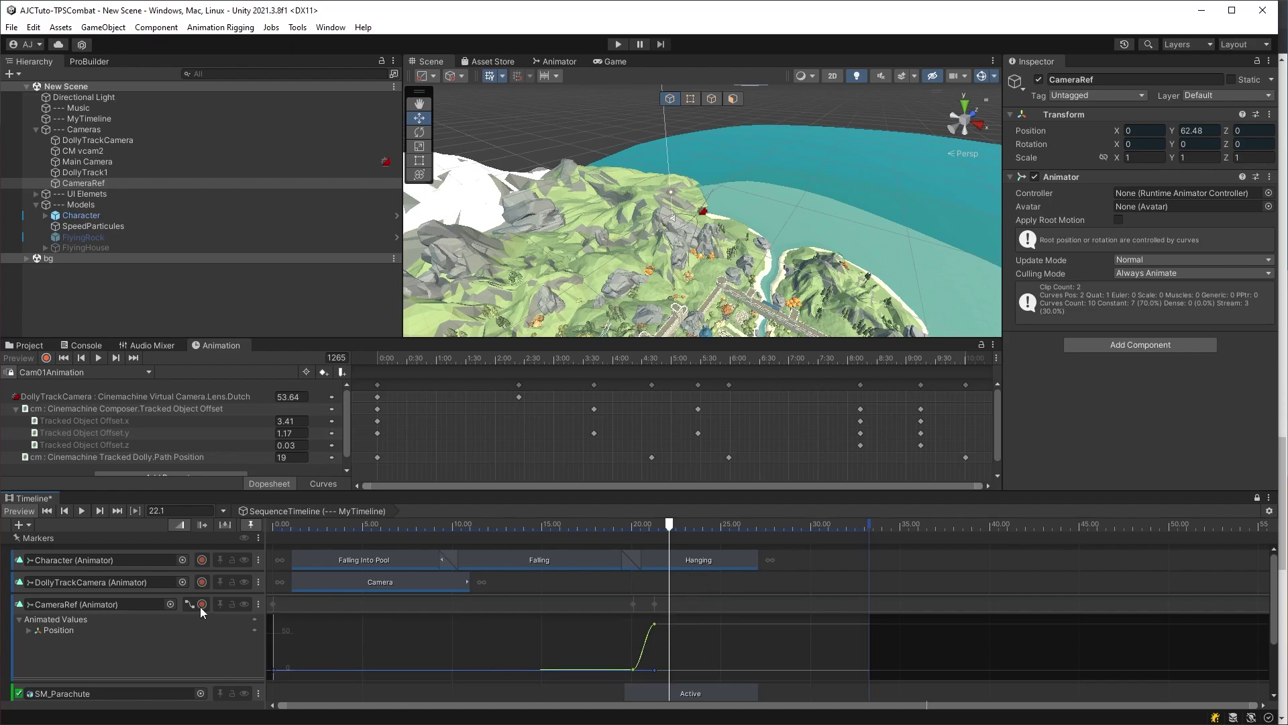
{"action": "left_click", "coordinate": [191, 604]}
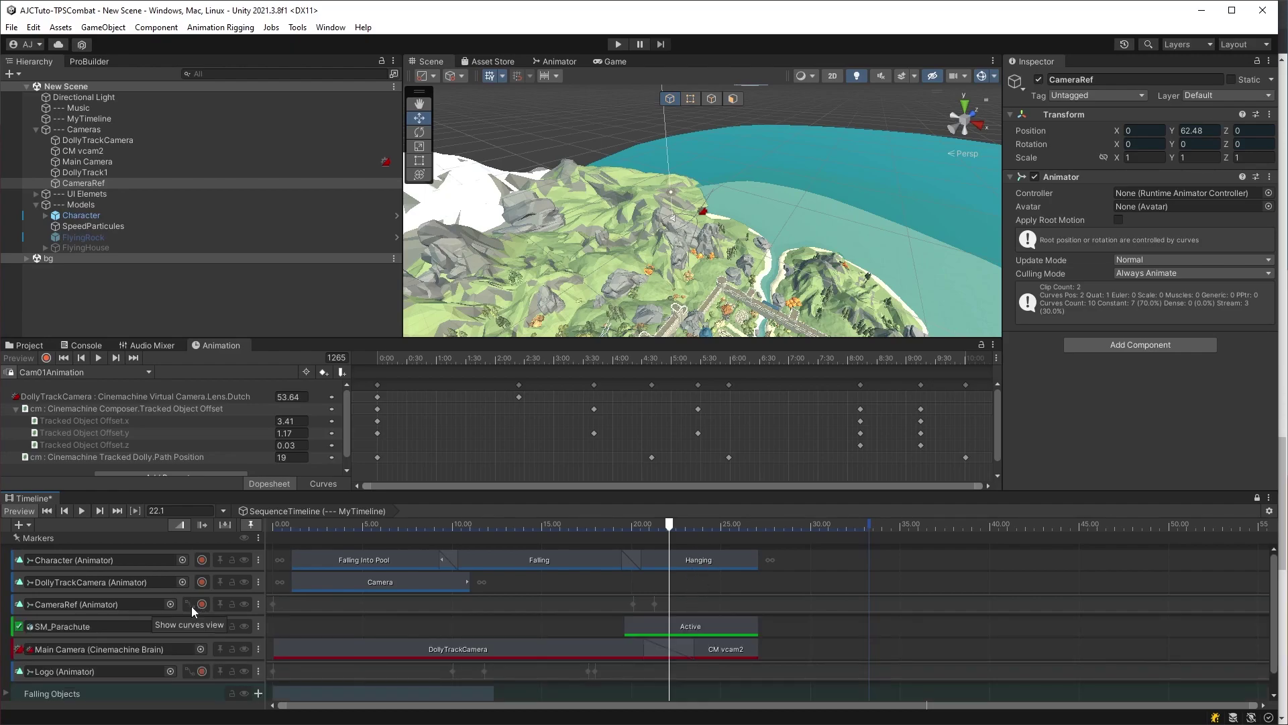
Move the start of SM_Parachute's Active clip earlier to 19.45 s
{"action": "left_click", "coordinate": [354, 633]}
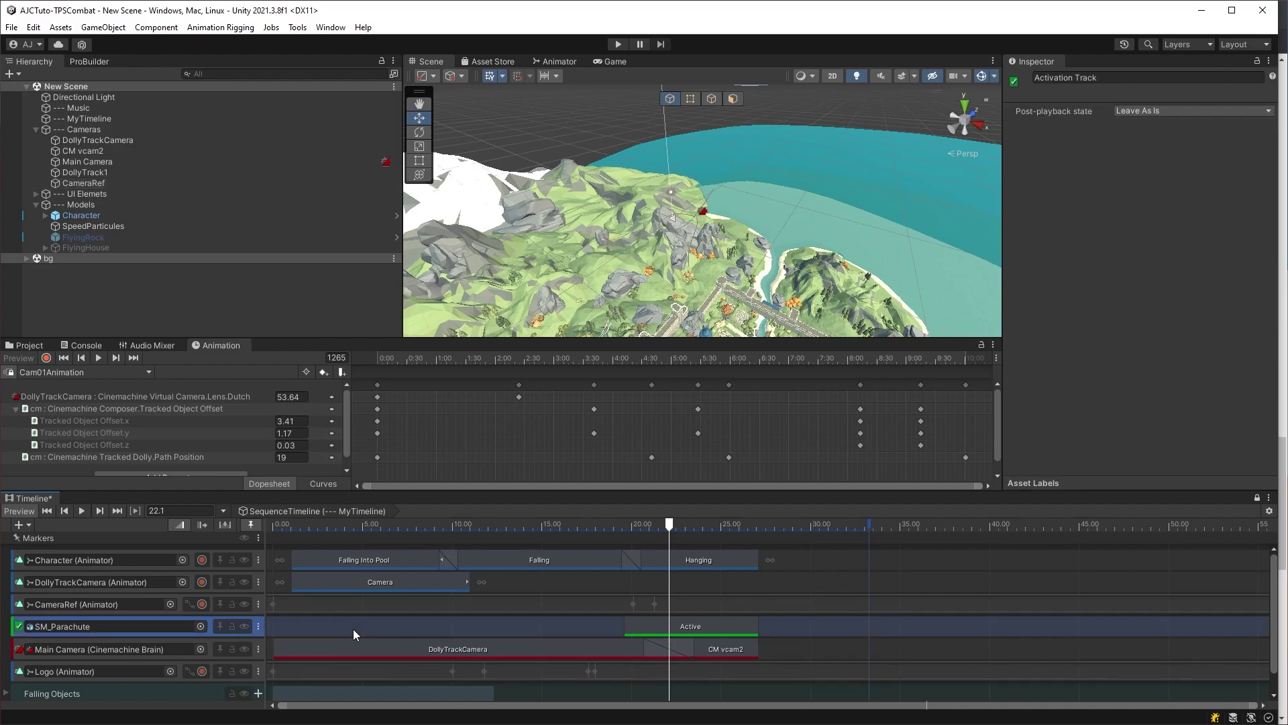
{"action": "left_click", "coordinate": [658, 634]}
{"action": "left_click_drag", "start_coordinate": [624, 626], "coordinate": [621, 626]}
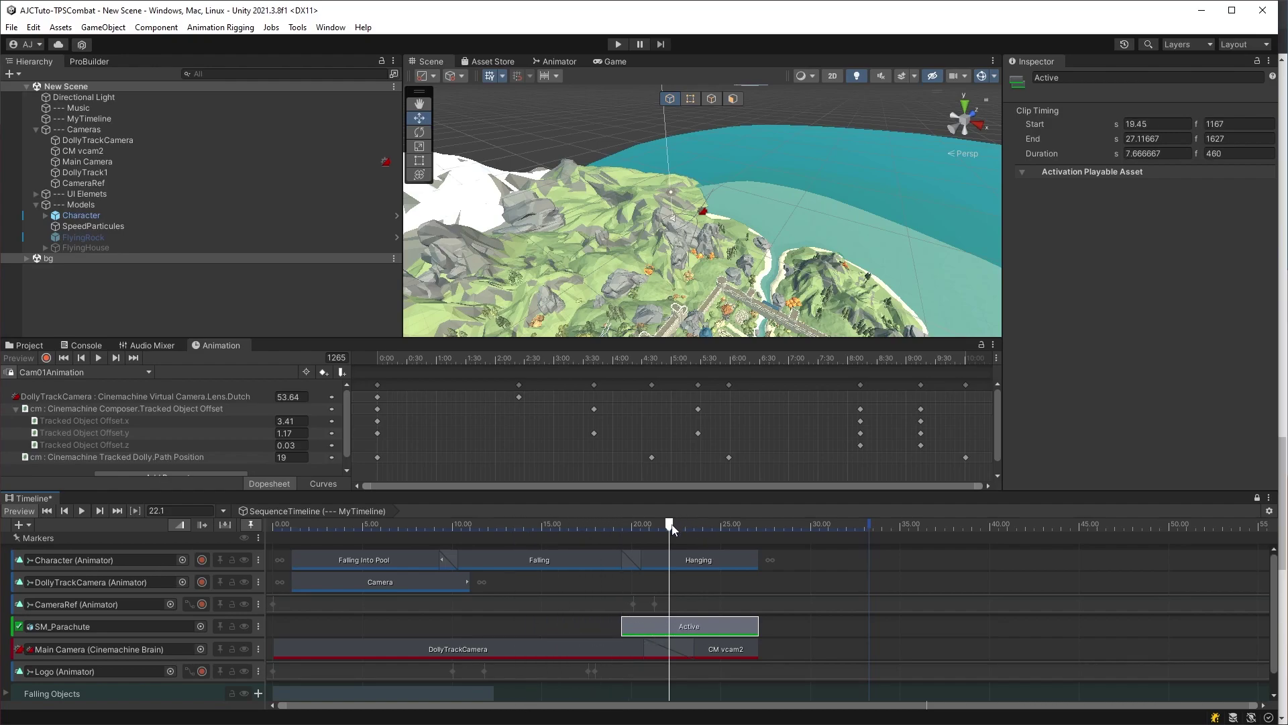
{"action": "left_click_drag", "start_coordinate": [673, 530], "coordinate": [603, 550]}
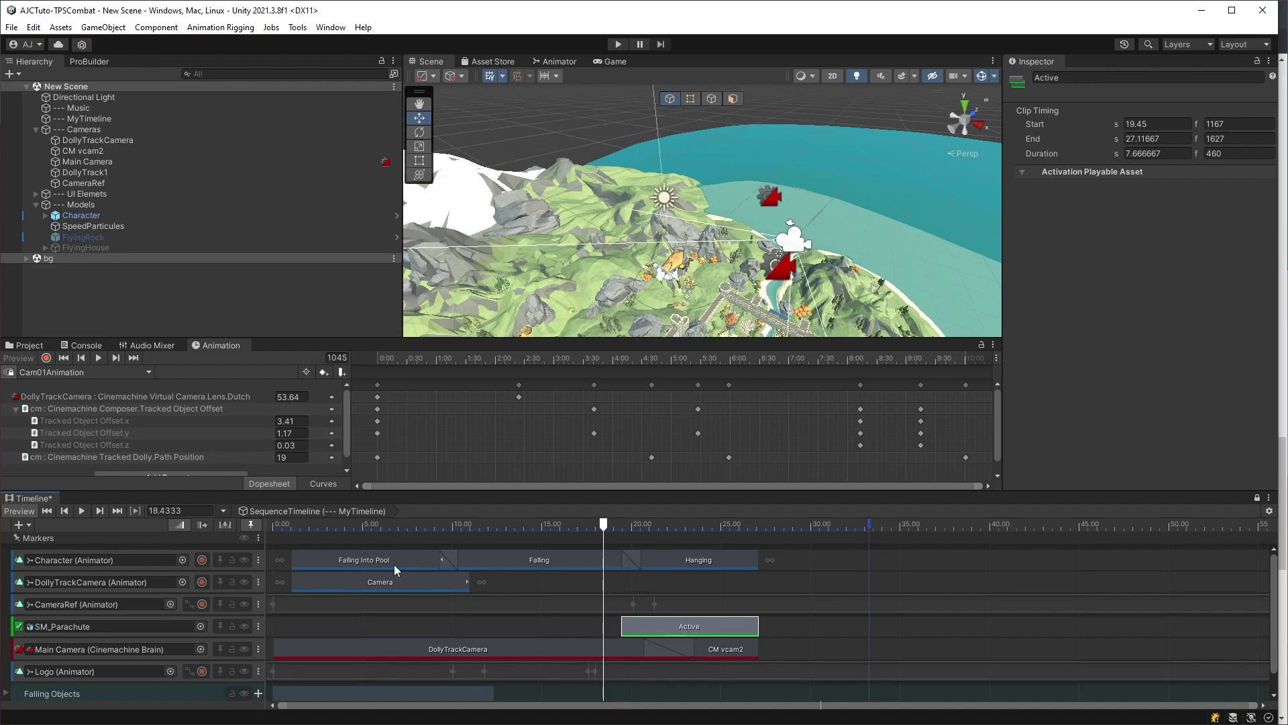
Preview the DollyTrackCamera shot in the Game view around 21.7 s
{"action": "left_click", "coordinate": [807, 649]}
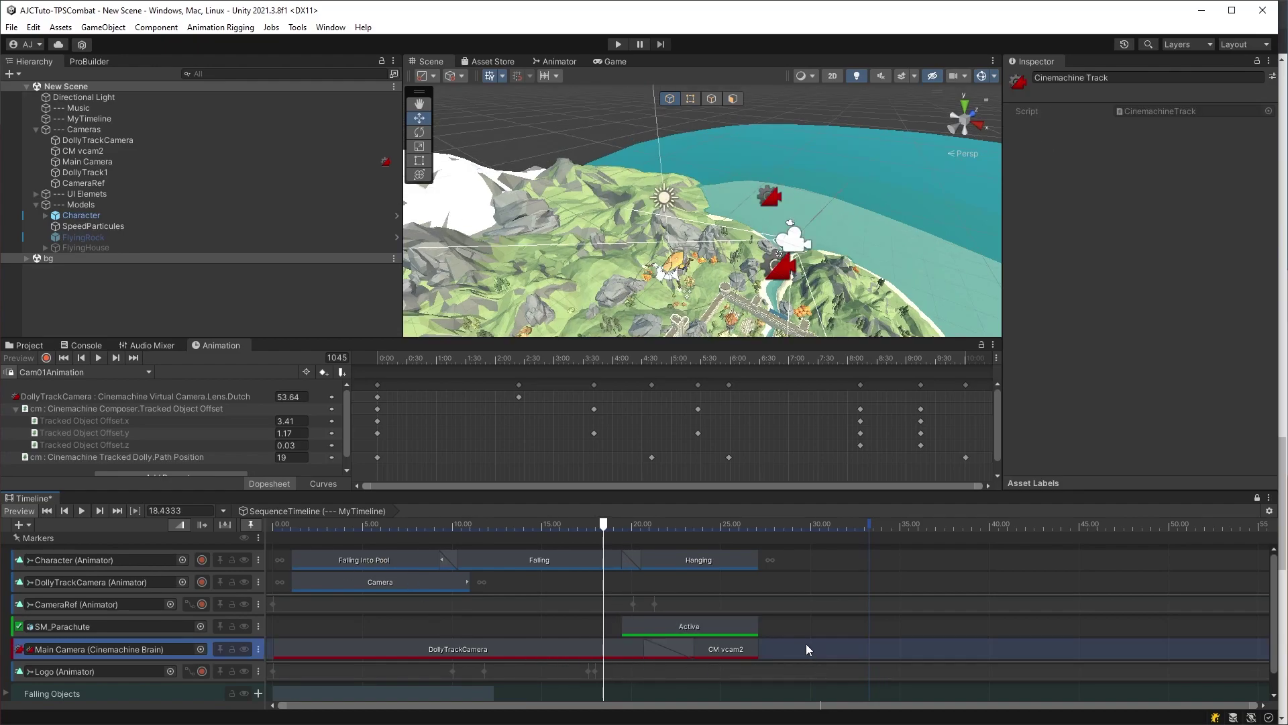
{"action": "left_click", "coordinate": [434, 651]}
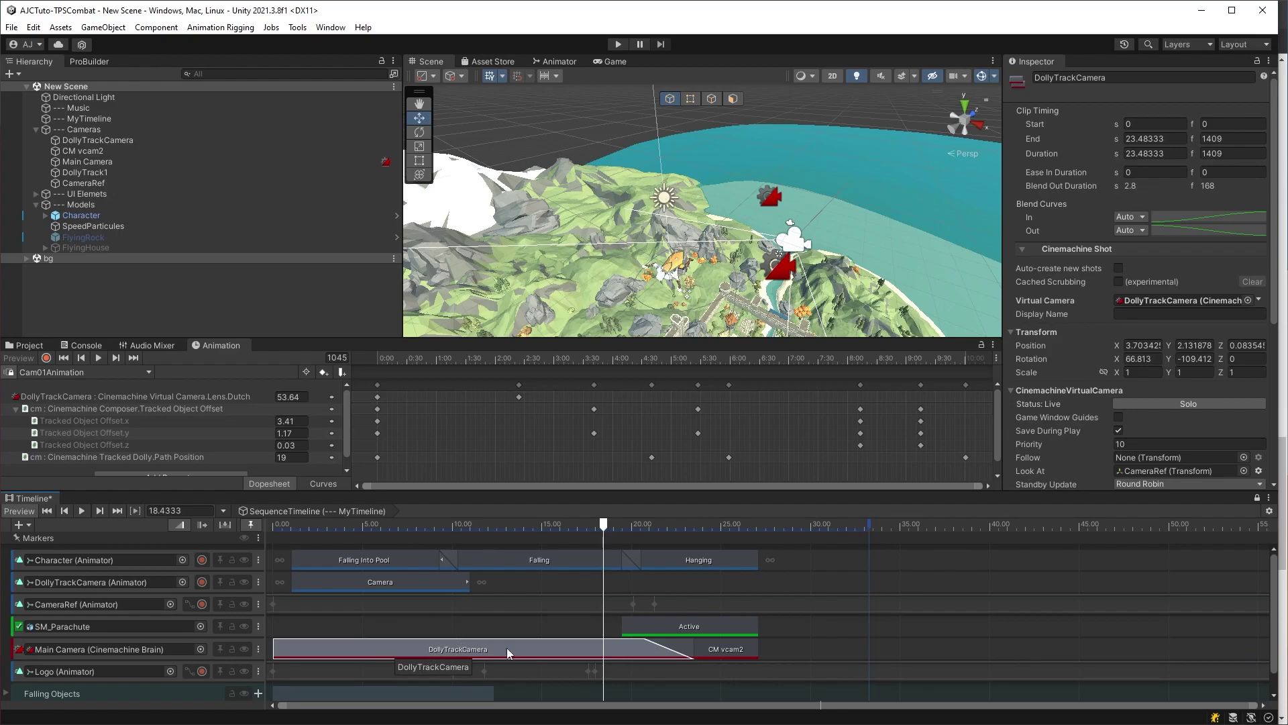
{"action": "left_click", "coordinate": [614, 62]}
{"action": "mouse_move", "coordinate": [609, 528]}
{"action": "left_mouse_down"}
{"action": "mouse_move", "coordinate": [712, 550]}
{"action": "mouse_move", "coordinate": [612, 567]}
{"action": "mouse_move", "coordinate": [688, 567]}
{"action": "left_mouse_up"}
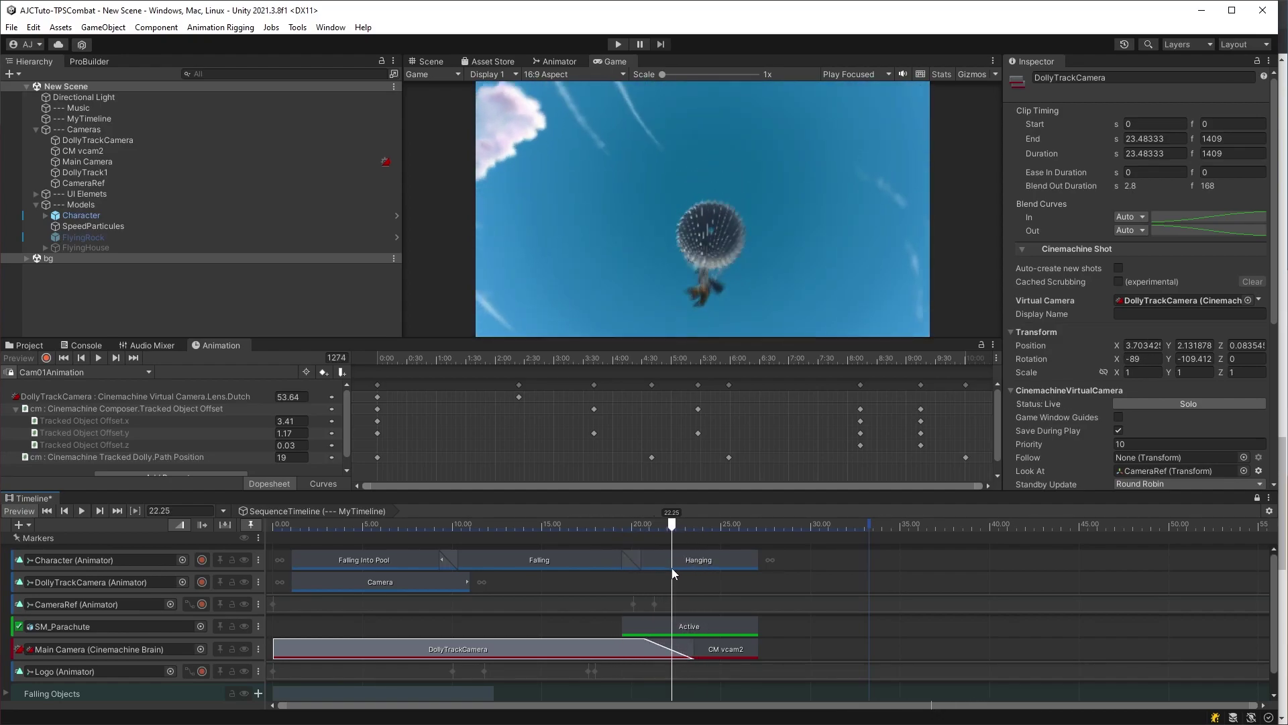
Select the CM vcam2 clip, then show the Logo's Color.a curve and scrub to about 12.4 s
{"action": "left_click_drag", "start_coordinate": [688, 566], "coordinate": [713, 569]}
{"action": "left_click", "coordinate": [725, 649]}
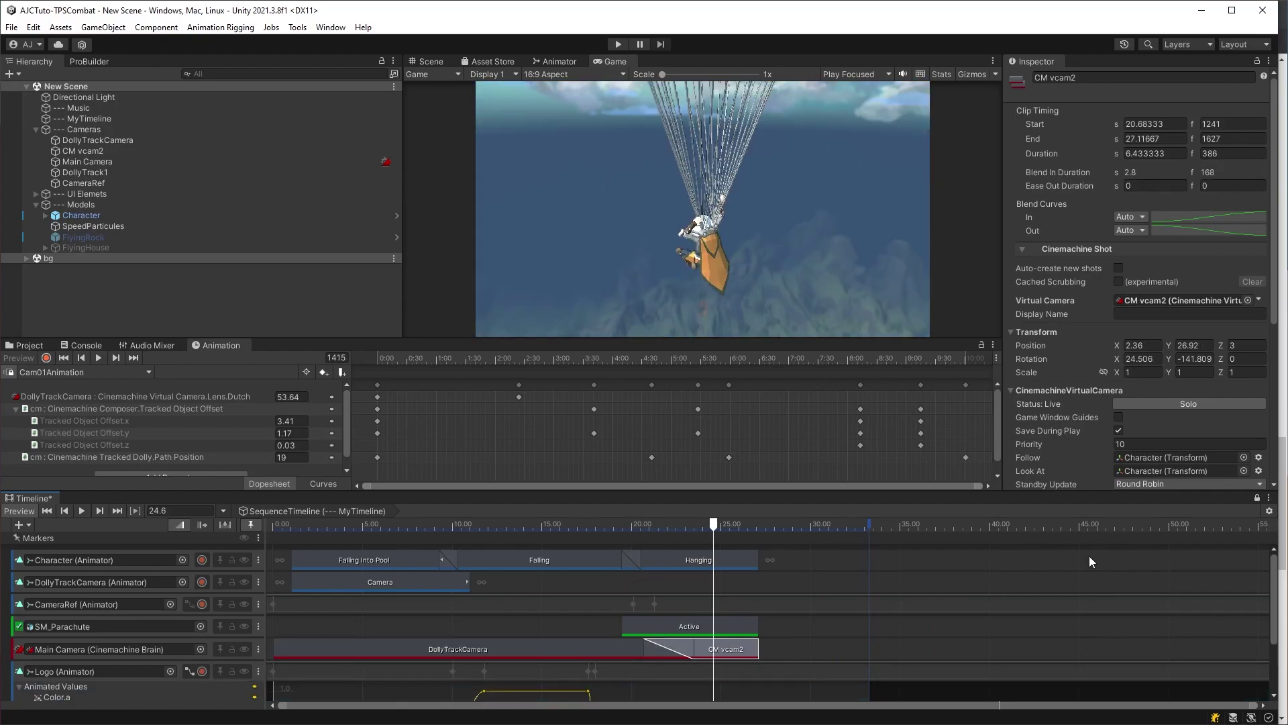
{"action": "left_click_drag", "start_coordinate": [1280, 610], "coordinate": [1277, 674]}
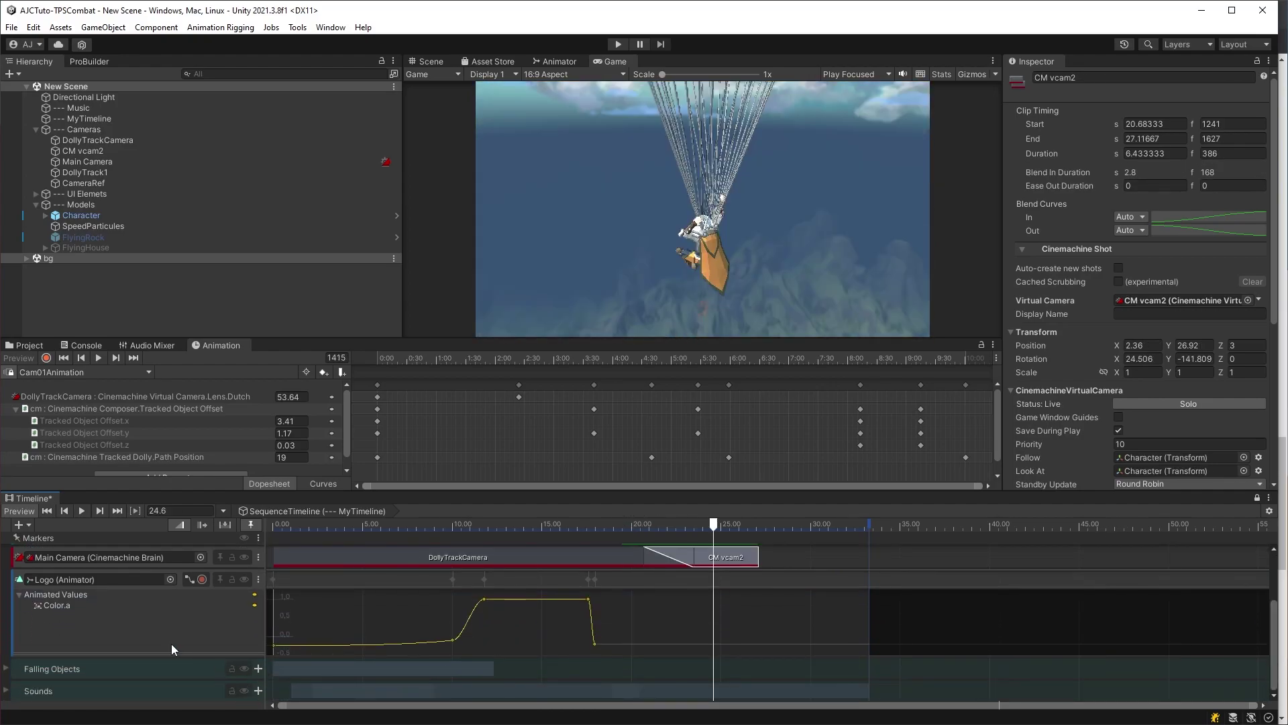
{"action": "left_click", "coordinate": [75, 605]}
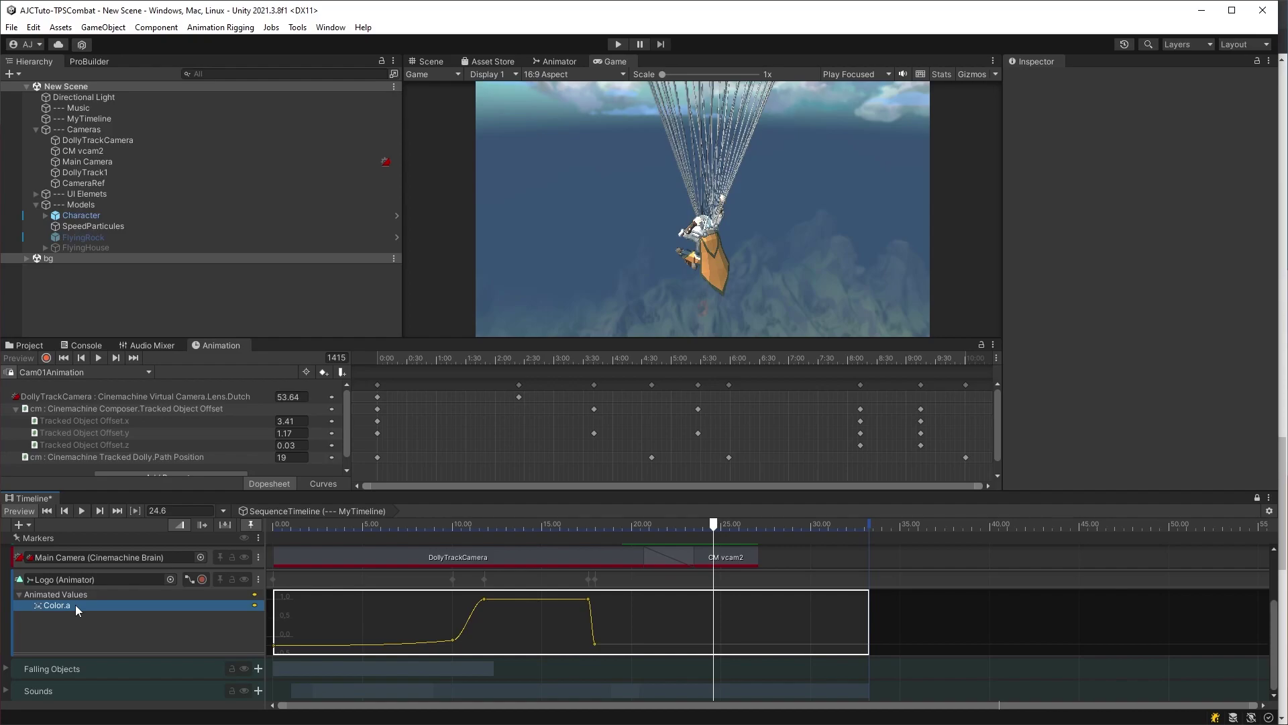
{"action": "mouse_move", "coordinate": [715, 532]}
{"action": "left_mouse_down"}
{"action": "mouse_move", "coordinate": [419, 575]}
{"action": "mouse_move", "coordinate": [723, 590]}
{"action": "left_mouse_up"}
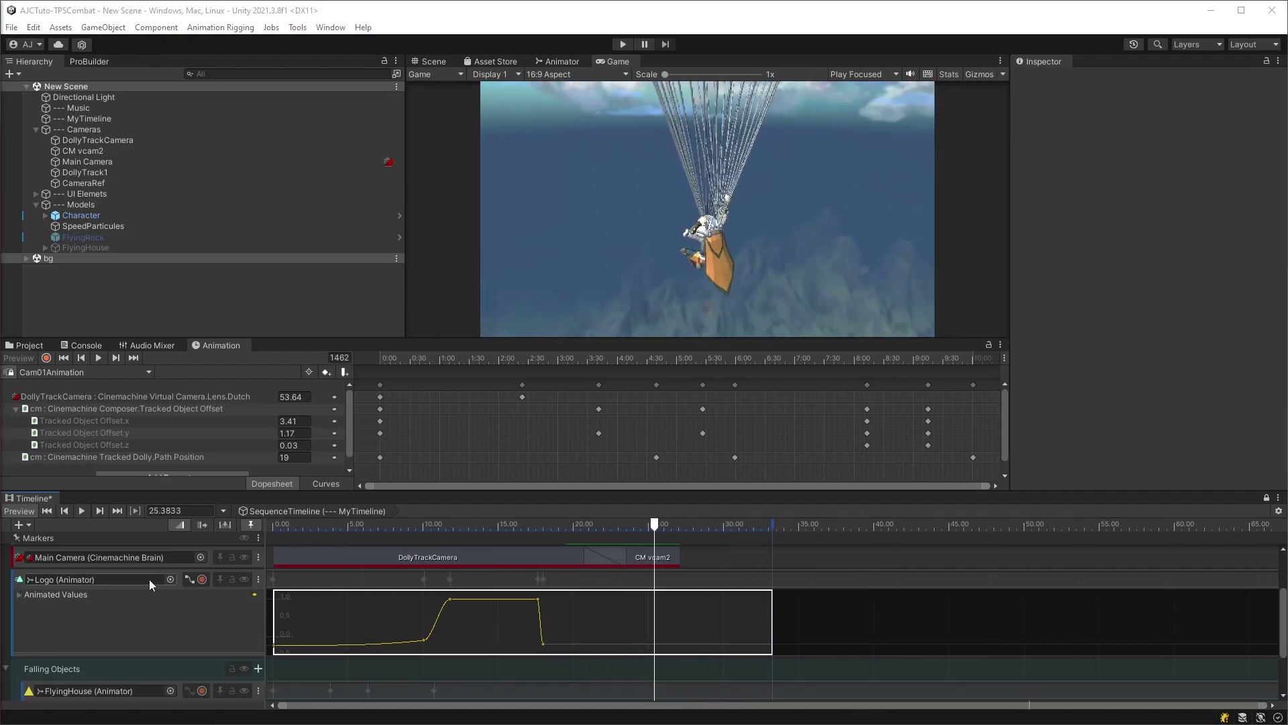
Hide the Logo curves, collapse Falling Objects and expand Sounds to reveal the Music and AudioFX tracks
{"action": "left_click", "coordinate": [191, 578]}
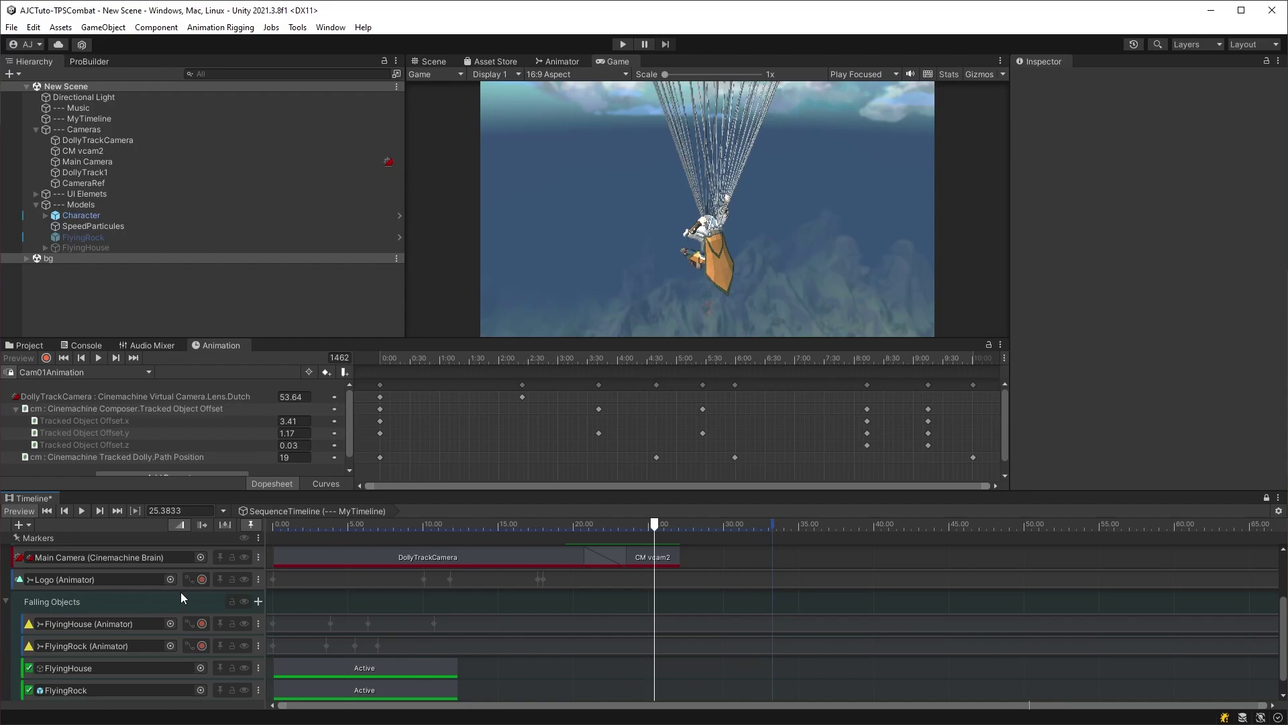
{"action": "left_click_drag", "start_coordinate": [649, 530], "coordinate": [332, 571]}
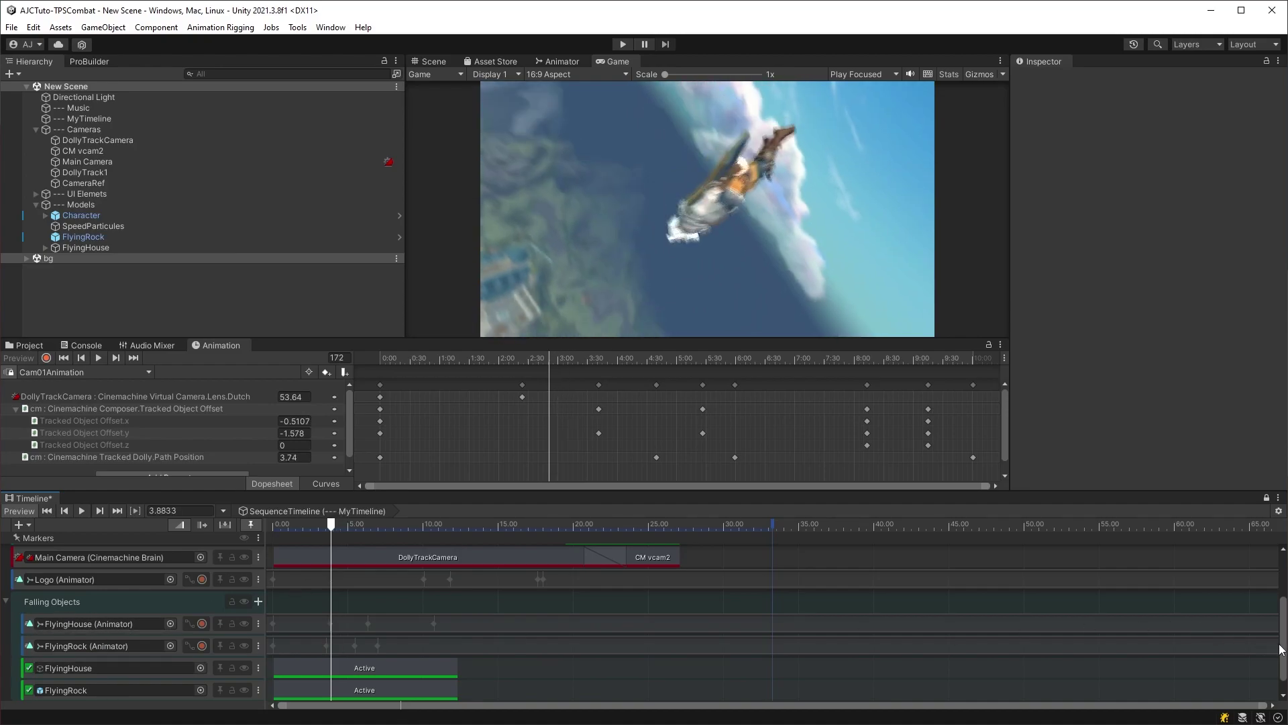
{"action": "scroll", "coordinate": [1281, 650], "scroll_direction": "down", "scroll_amount": 1}
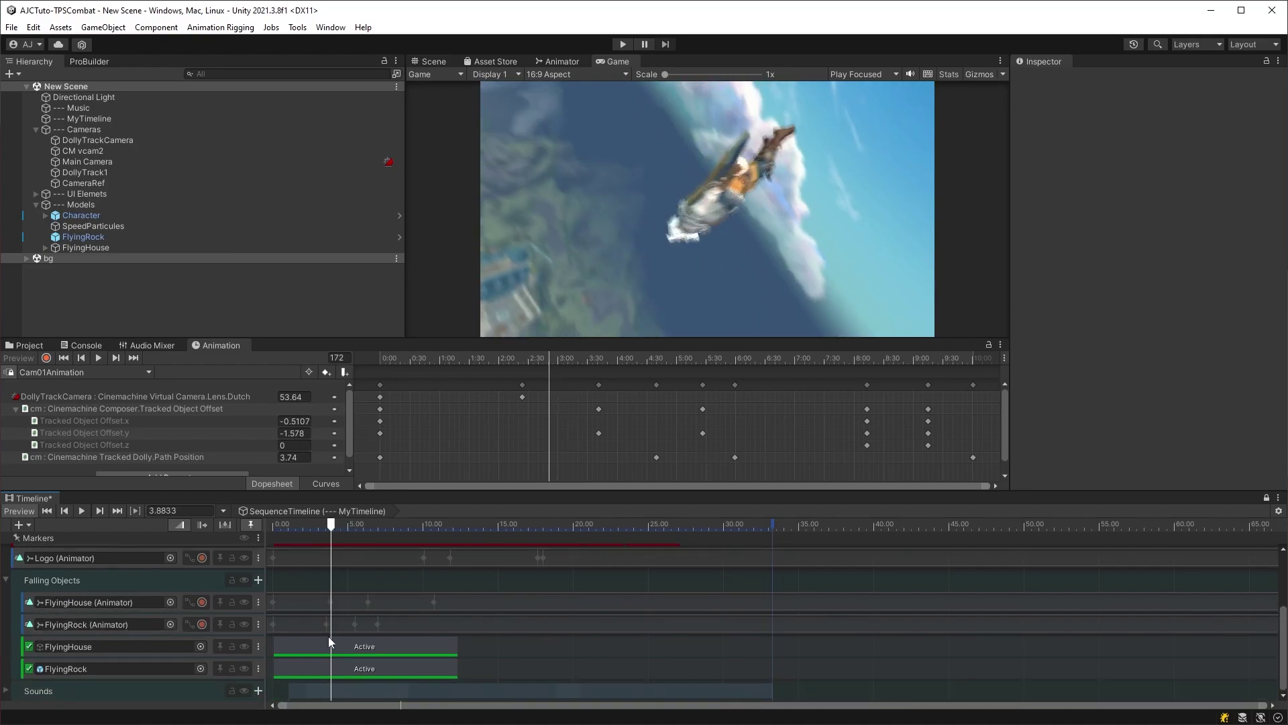
{"action": "left_click", "coordinate": [7, 580]}
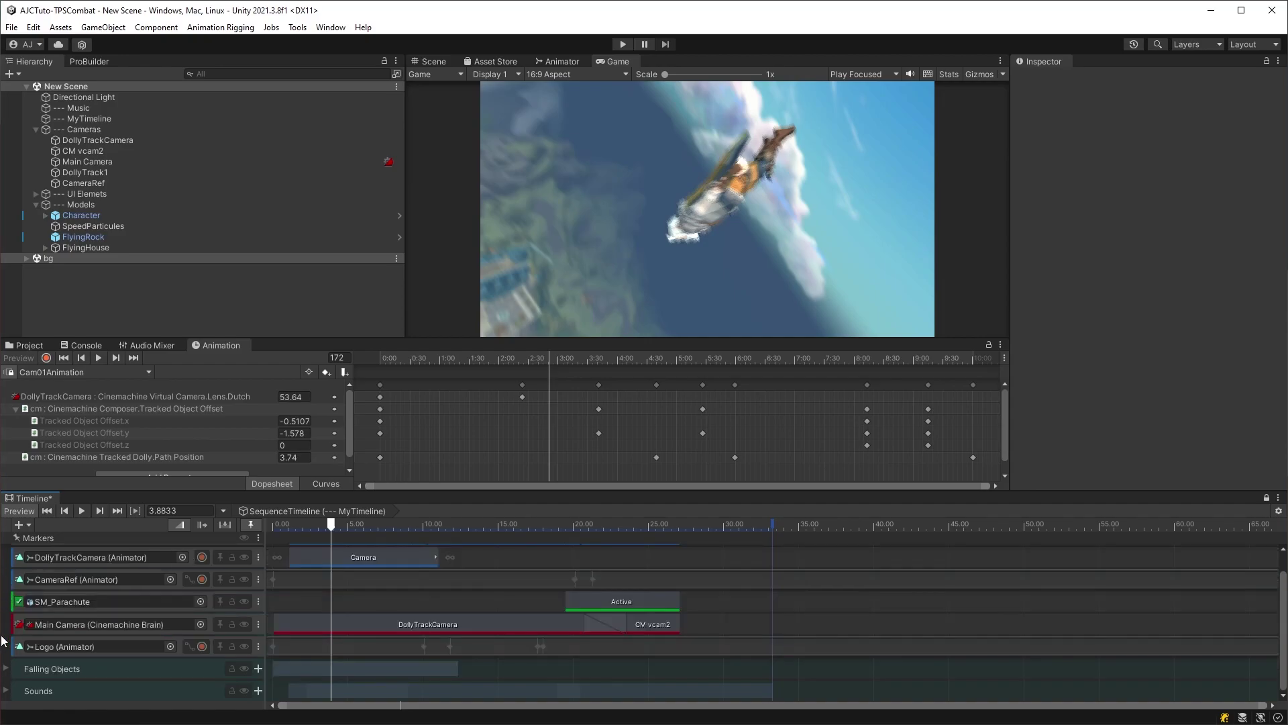
{"action": "left_click", "coordinate": [6, 690]}
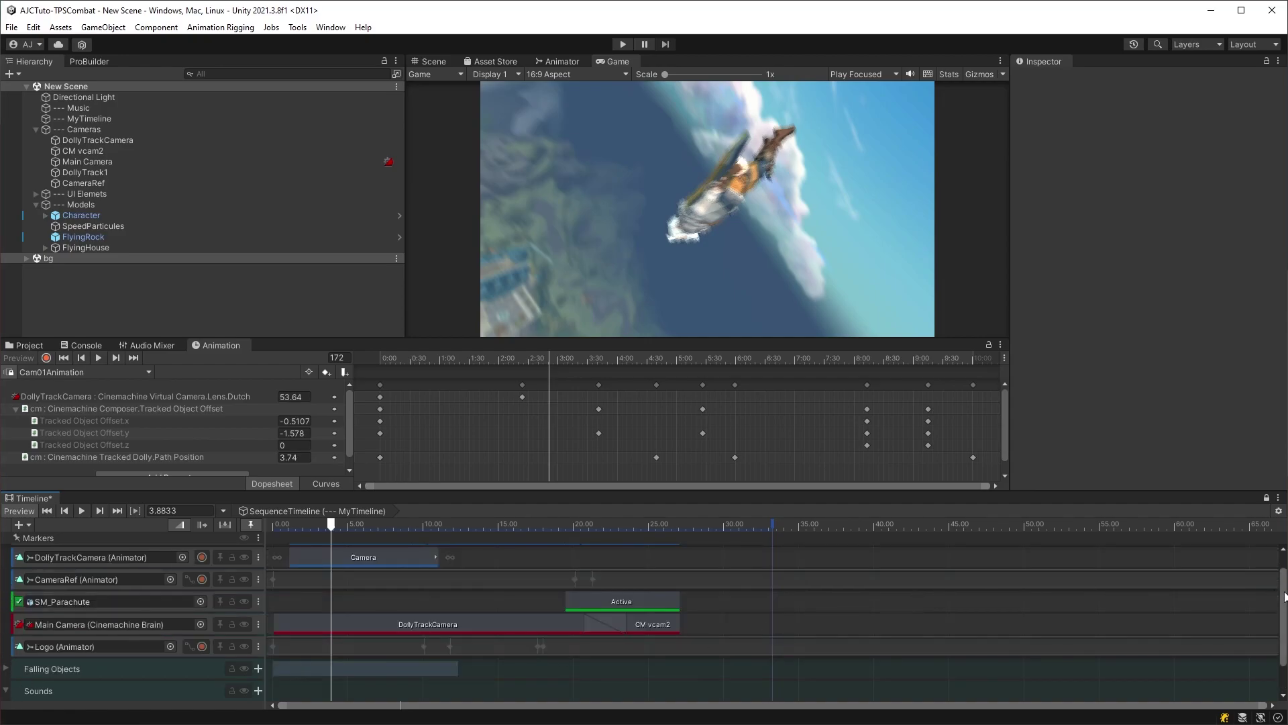
{"action": "left_click_drag", "start_coordinate": [1285, 596], "coordinate": [1285, 626]}
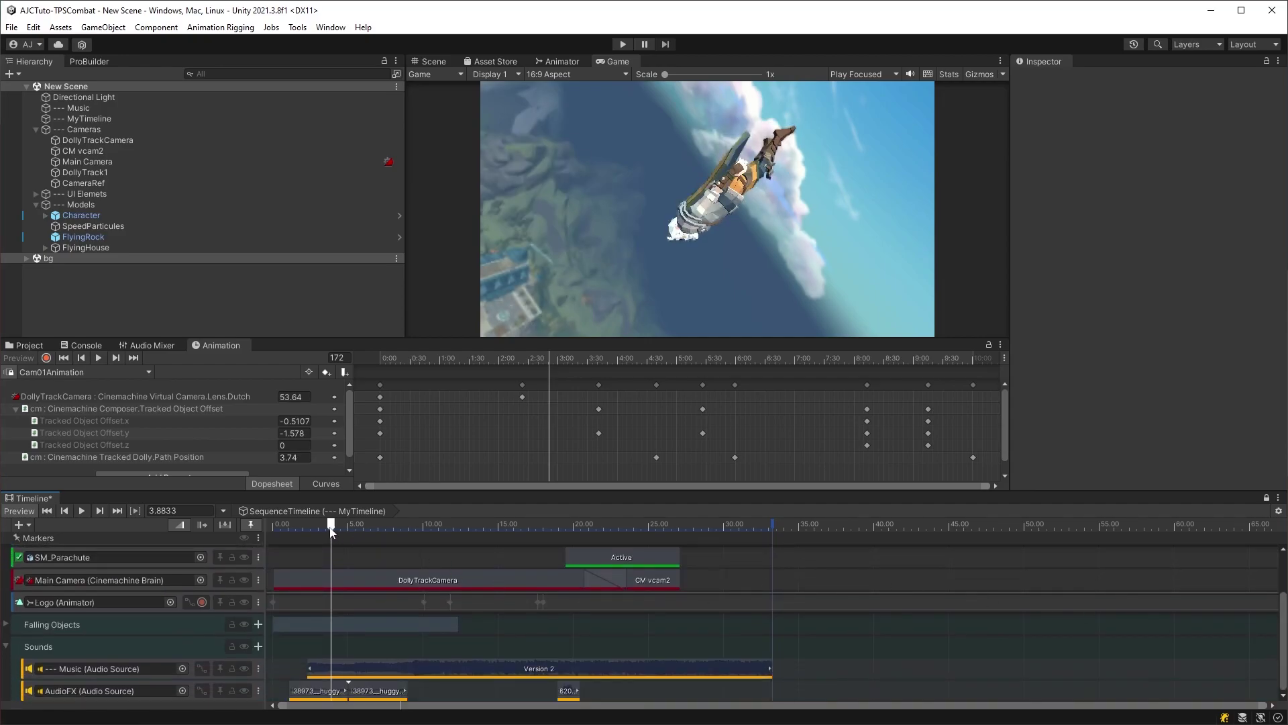
Inspect the cotton-flapping, Version 2 and parachute-opening clips, then show the Music track's Volume curves
{"action": "mouse_move", "coordinate": [330, 532]}
{"action": "left_mouse_down"}
{"action": "mouse_move", "coordinate": [338, 547]}
{"action": "mouse_move", "coordinate": [373, 546]}
{"action": "left_mouse_up"}
{"action": "left_click", "coordinate": [329, 695]}
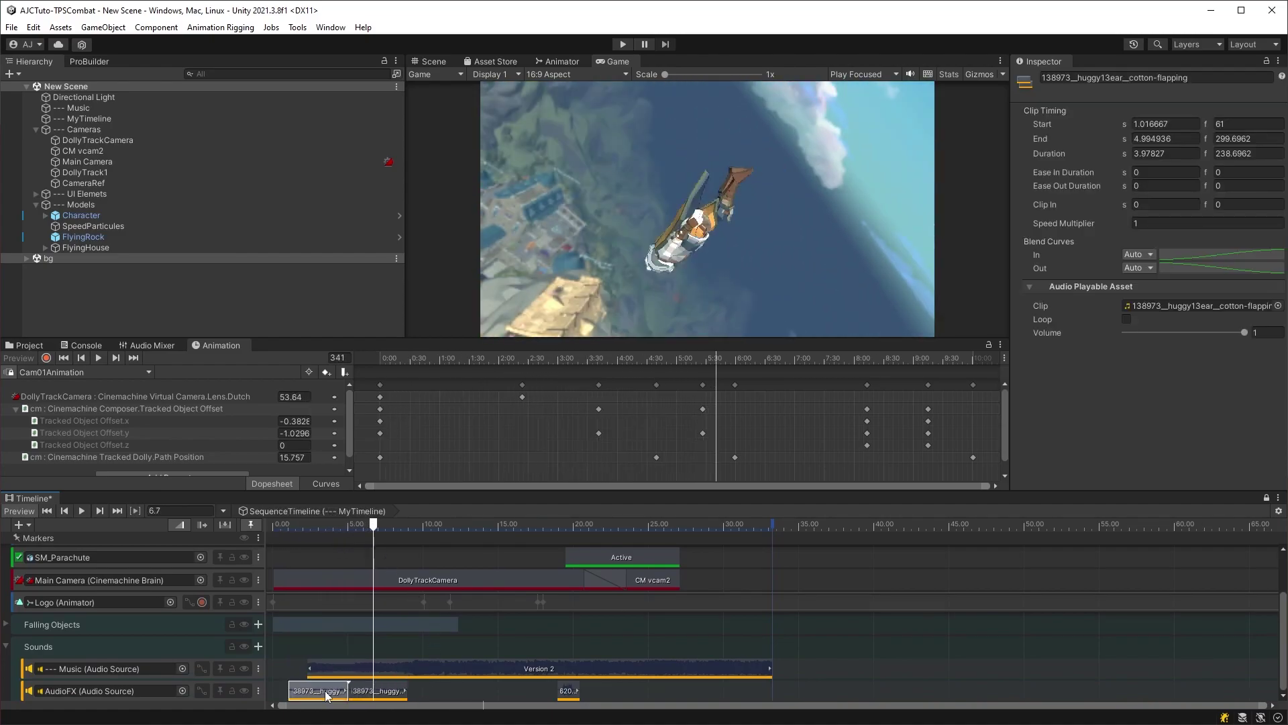
{"action": "left_click", "coordinate": [402, 694]}
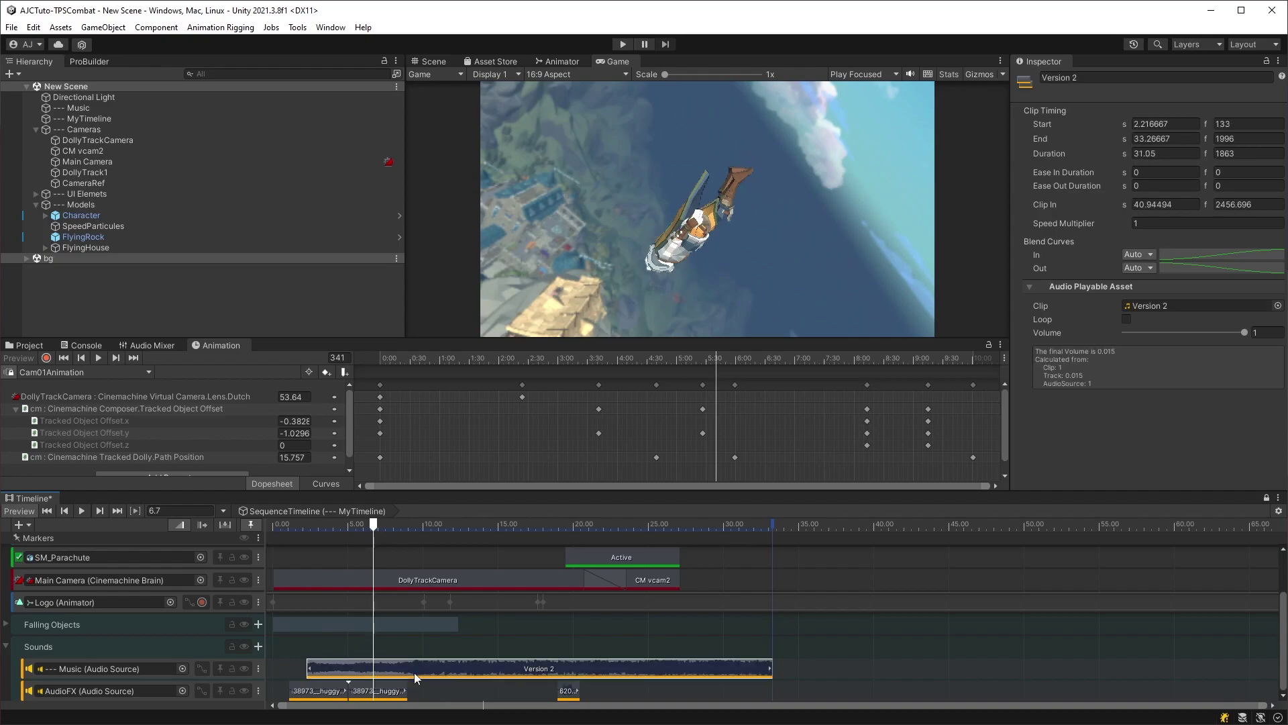
{"action": "left_click", "coordinate": [571, 690]}
{"action": "scroll", "coordinate": [575, 693], "scroll_direction": "down", "scroll_amount": 2}
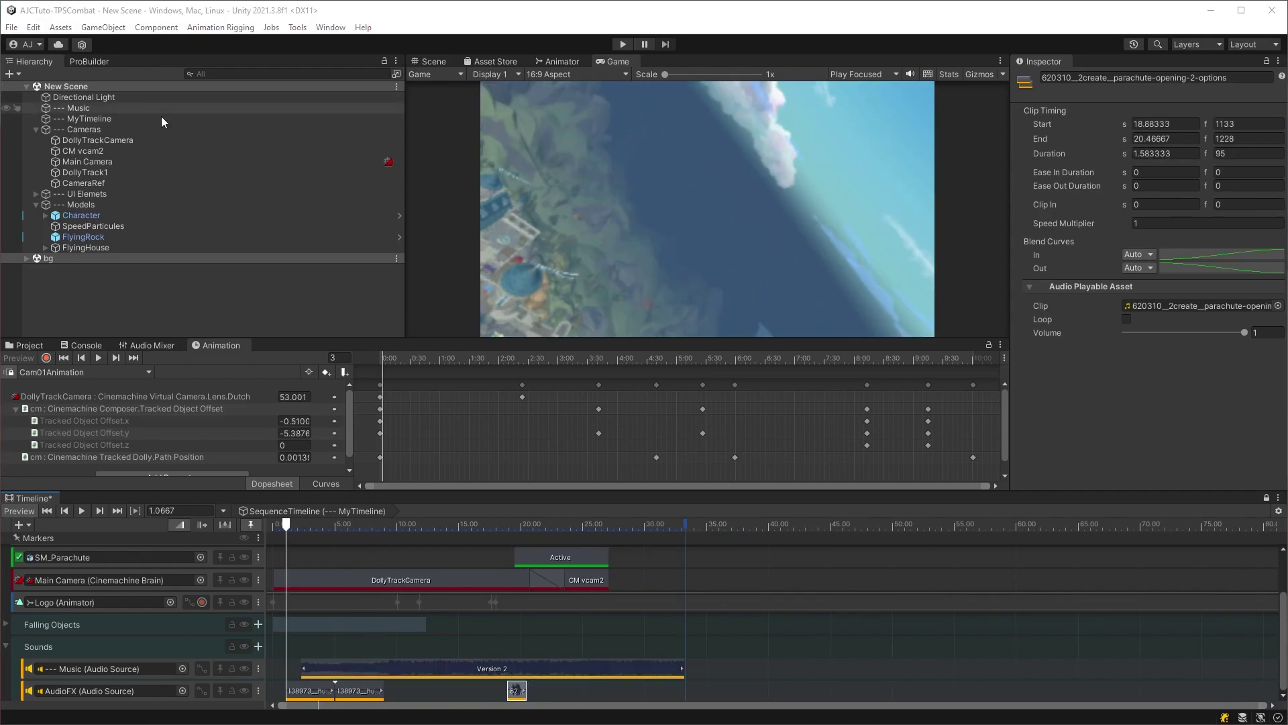
{"action": "left_click", "coordinate": [202, 669]}
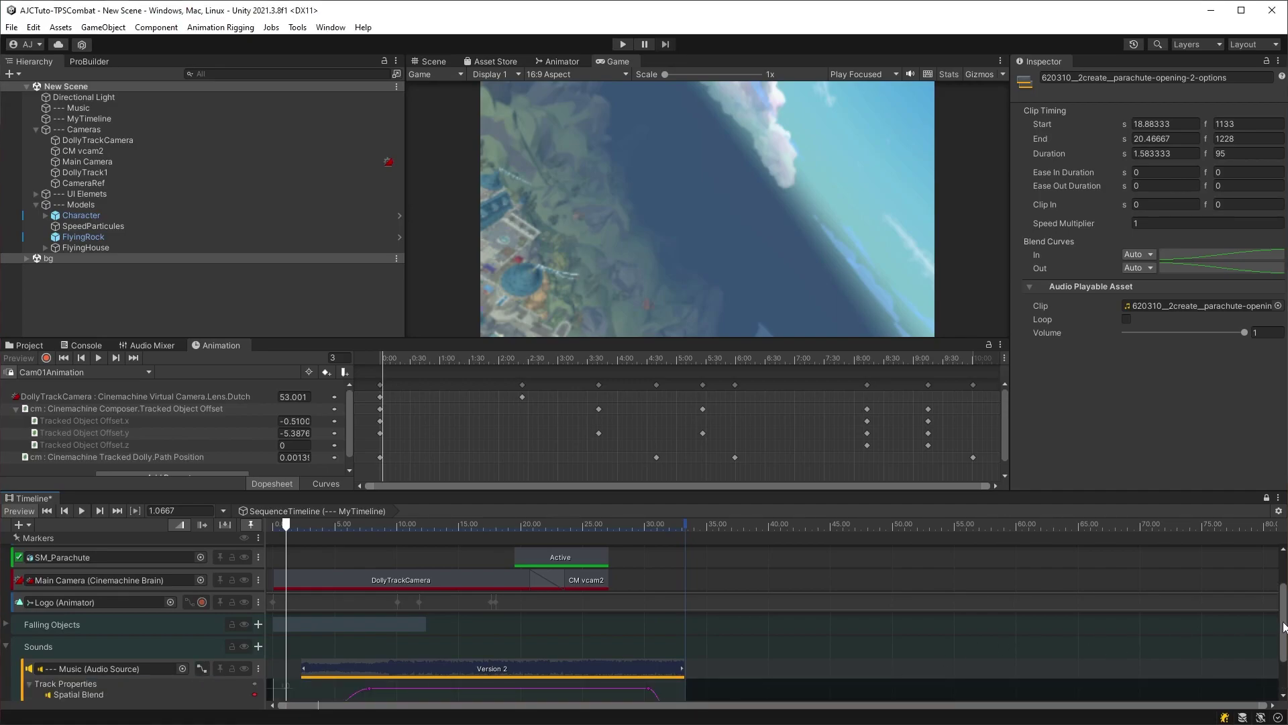
{"action": "left_click_drag", "start_coordinate": [1283, 627], "coordinate": [1284, 681]}
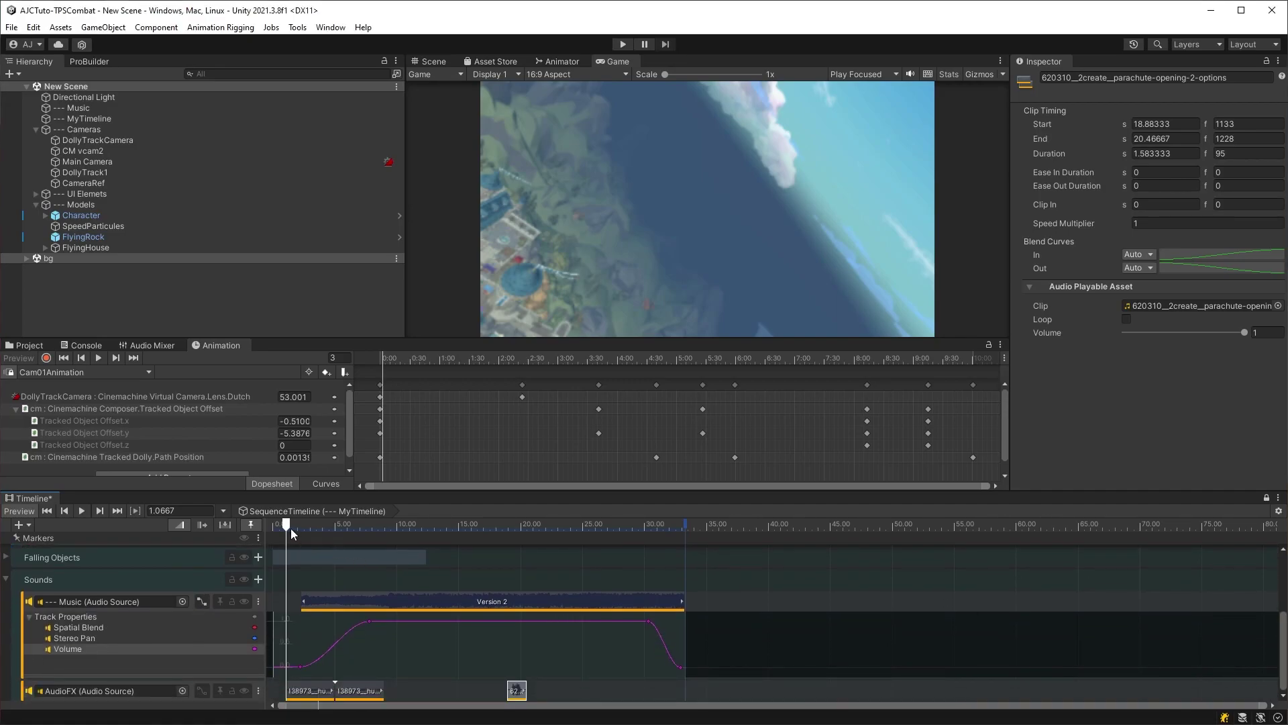